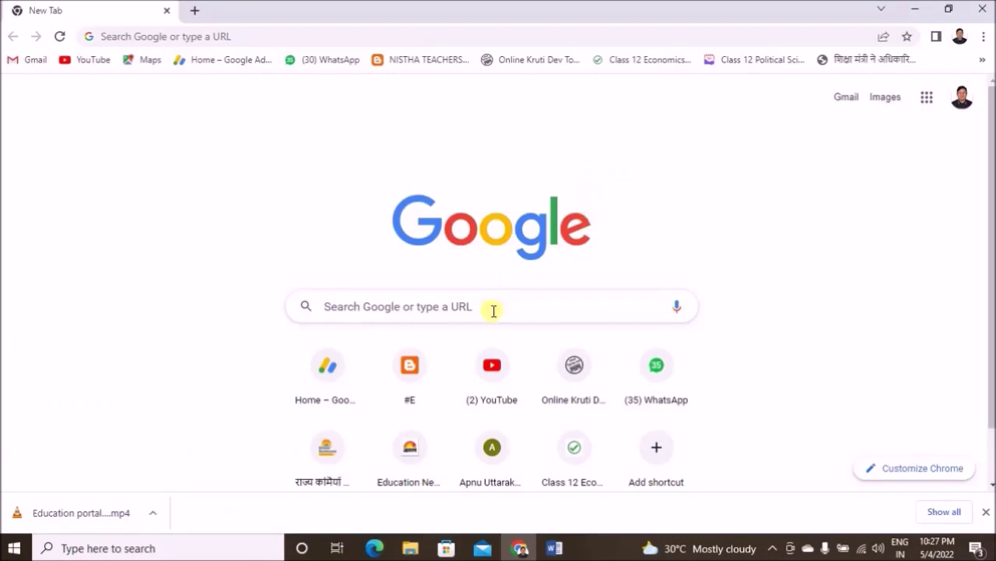
- Find the Uttarakhand School Education Portal with the search "school education portal uk" and open its login page
{"action": "left_click", "coordinate": [494, 311]}
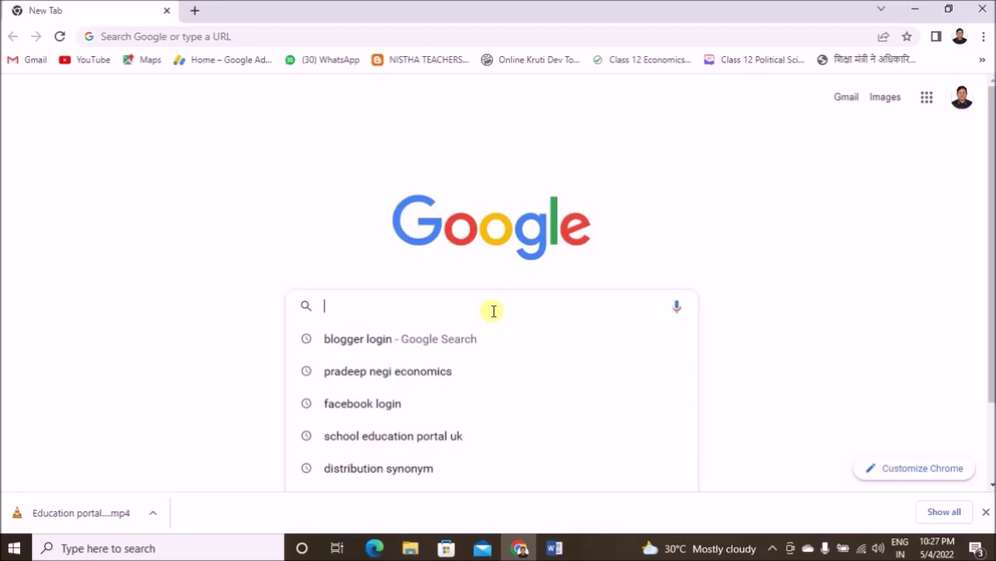
{"action": "left_click", "coordinate": [441, 439]}
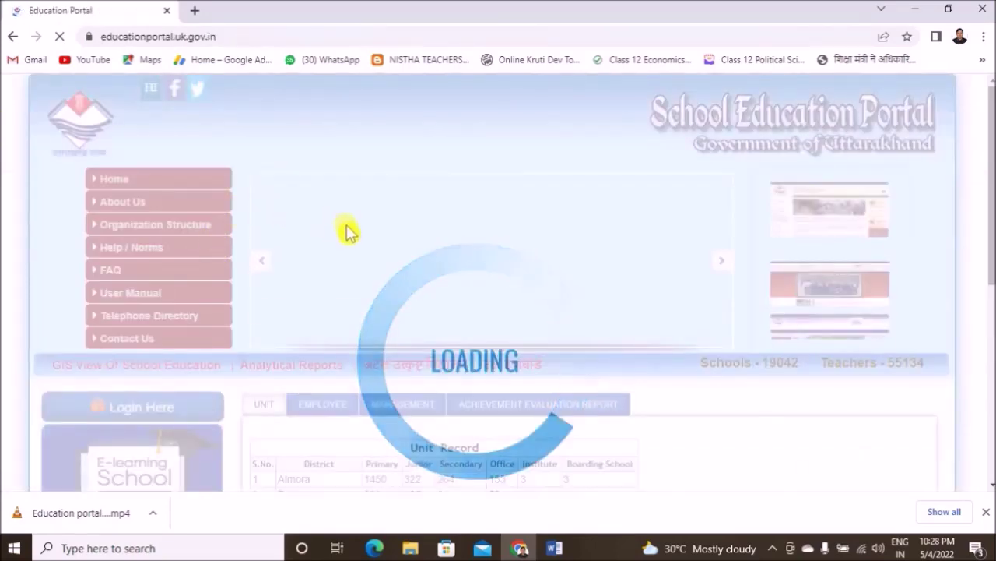
{"action": "scroll", "coordinate": [359, 312], "scroll_direction": "down", "scroll_amount": 5}
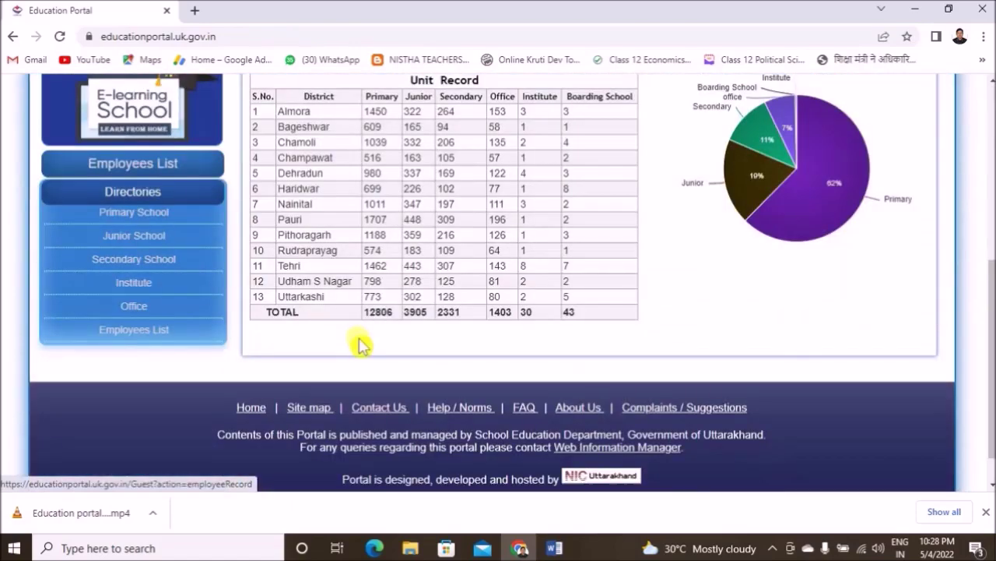
{"action": "scroll", "coordinate": [360, 345], "scroll_direction": "up", "scroll_amount": 4}
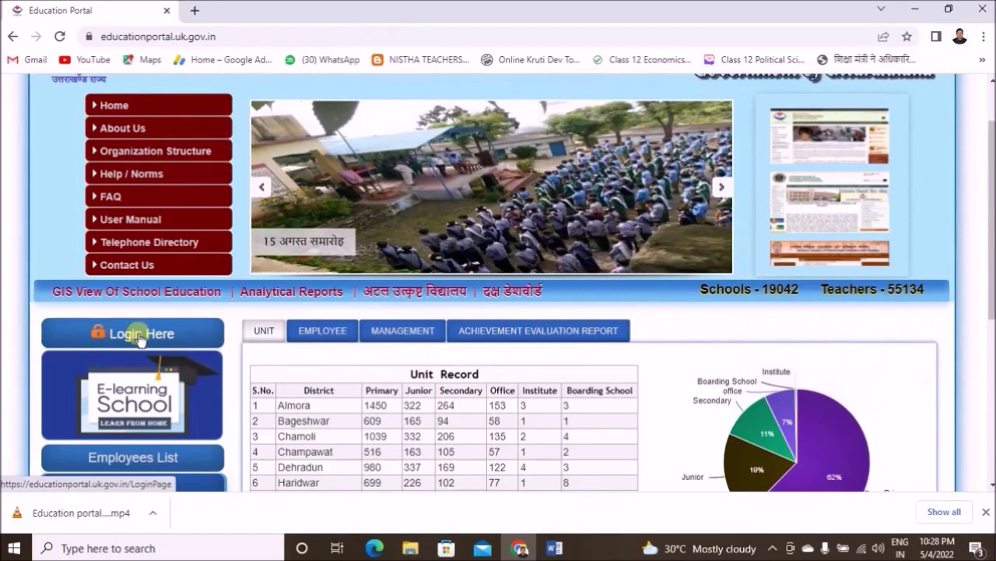
{"action": "left_click", "coordinate": [140, 336]}
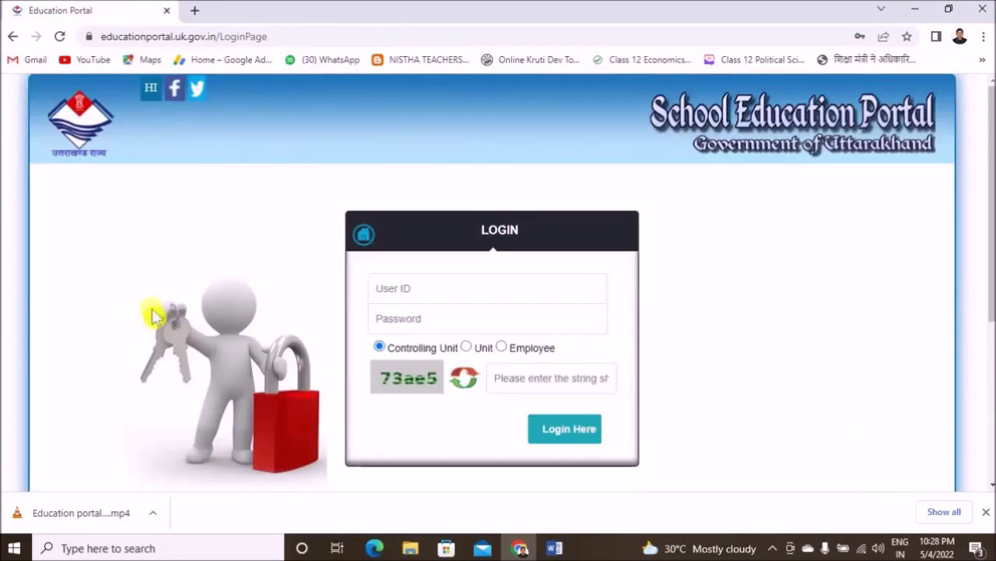
- Log in to the portal as a Unit with the school's user ID, password and captcha string
{"action": "left_click", "coordinate": [462, 289]}
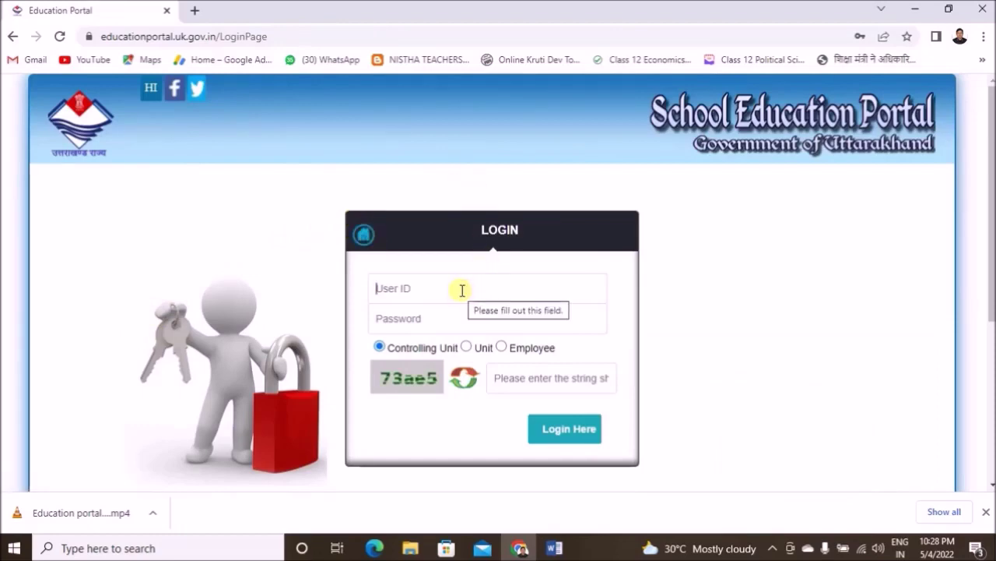
{"action": "left_click", "coordinate": [458, 321]}
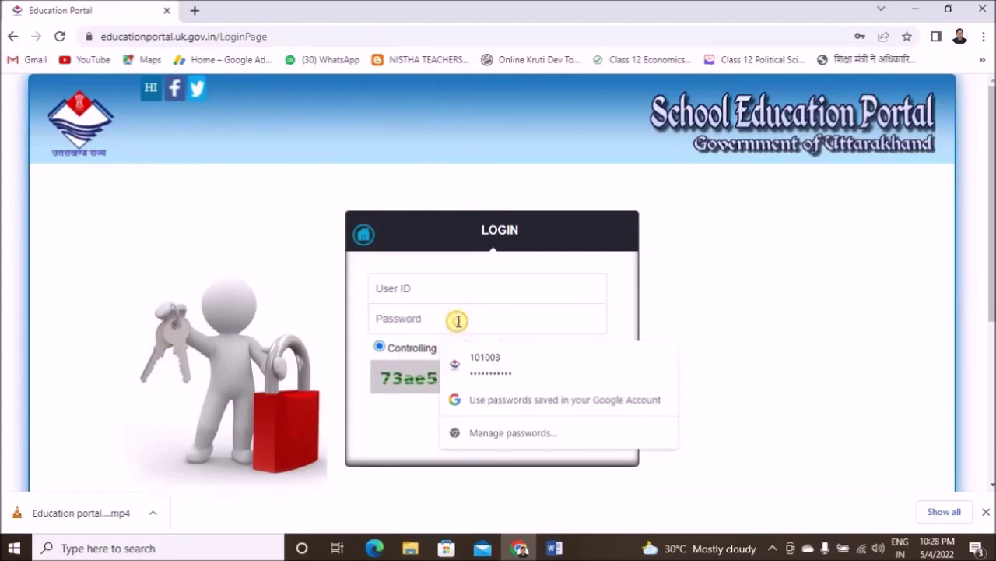
{"action": "left_click", "coordinate": [355, 337]}
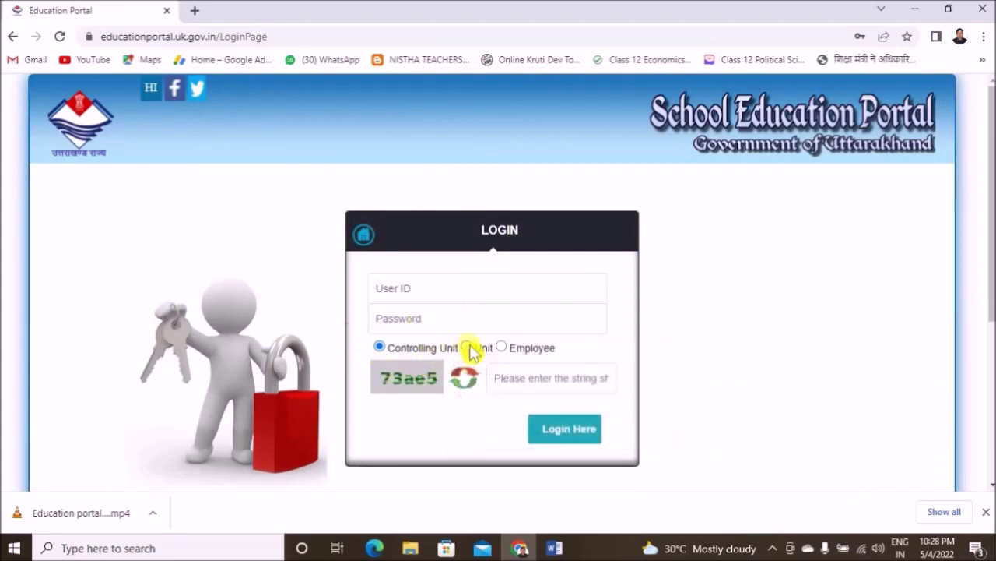
{"action": "left_click", "coordinate": [467, 348]}
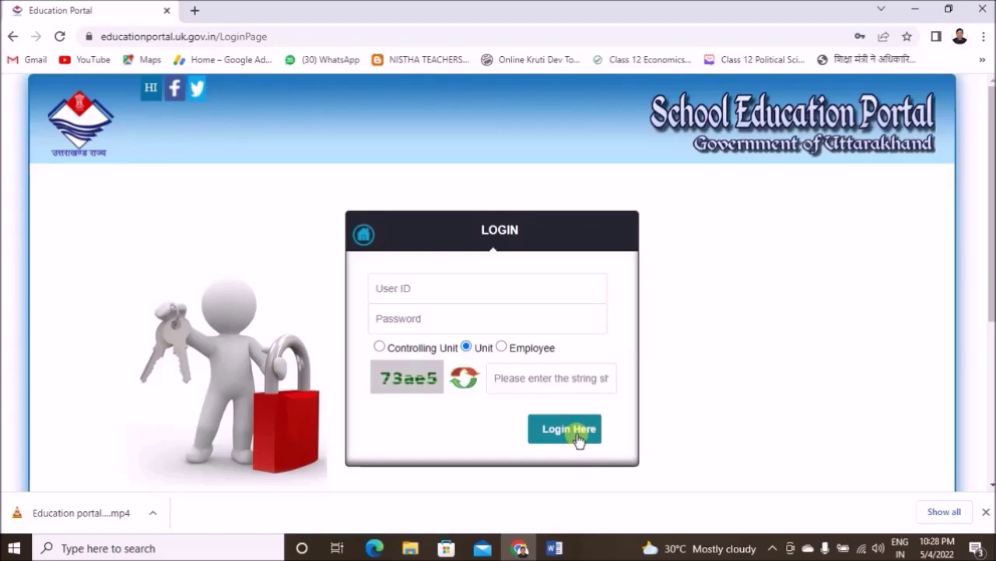
{"action": "left_click", "coordinate": [576, 434]}
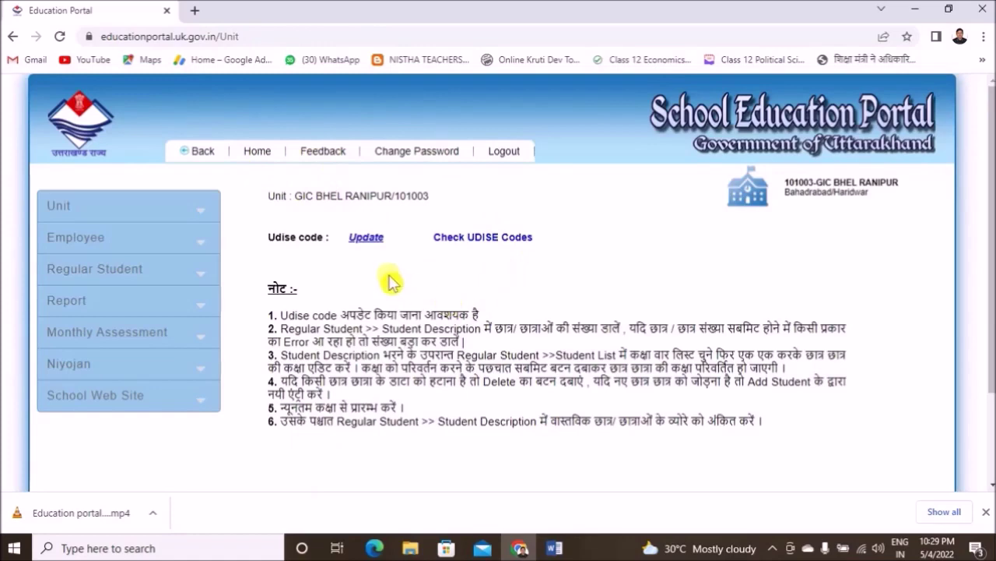
- Open the Assessment Data Entry Form of the school's Monthly Assessment section
{"action": "left_click", "coordinate": [113, 212]}
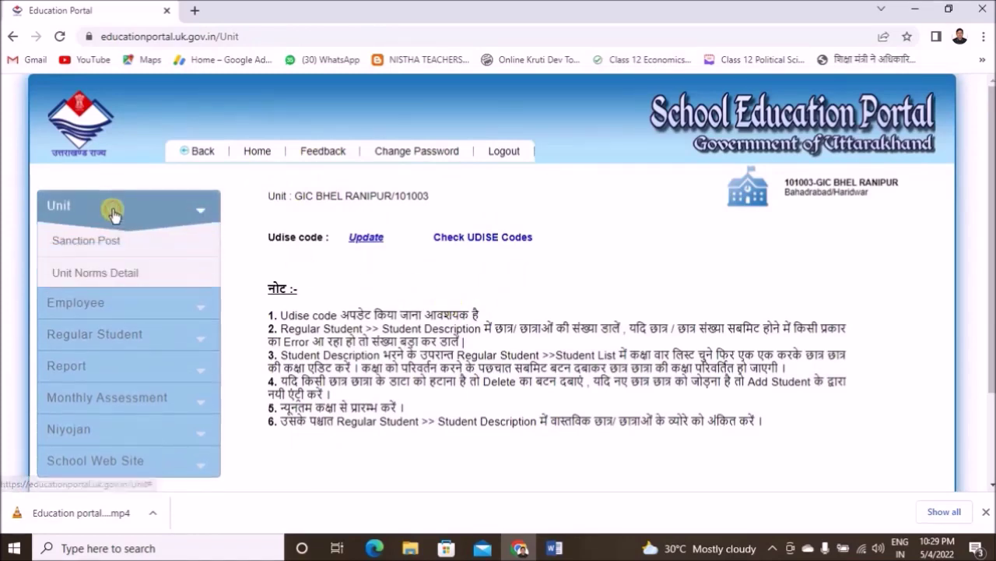
{"action": "left_click", "coordinate": [107, 308]}
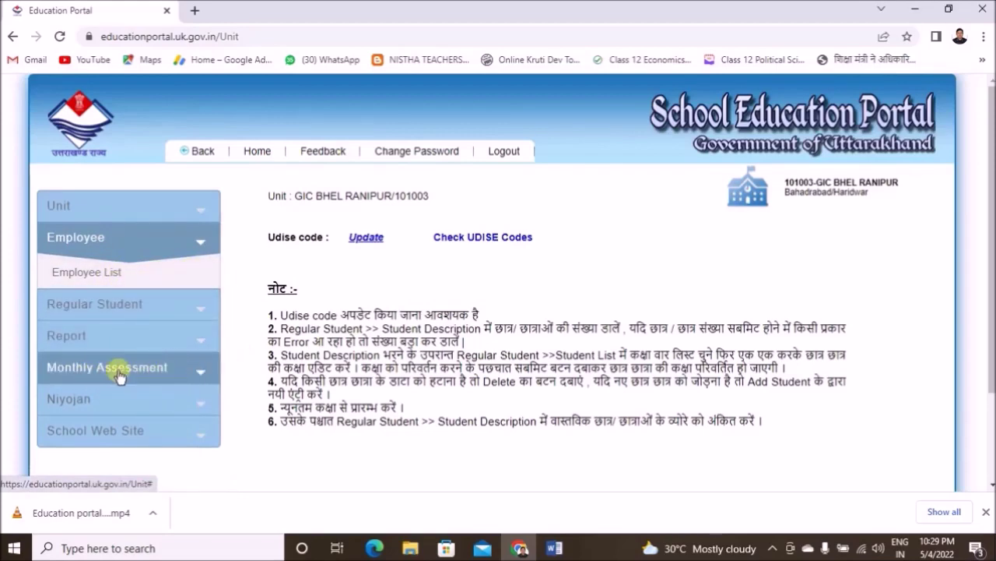
{"action": "left_click", "coordinate": [202, 375]}
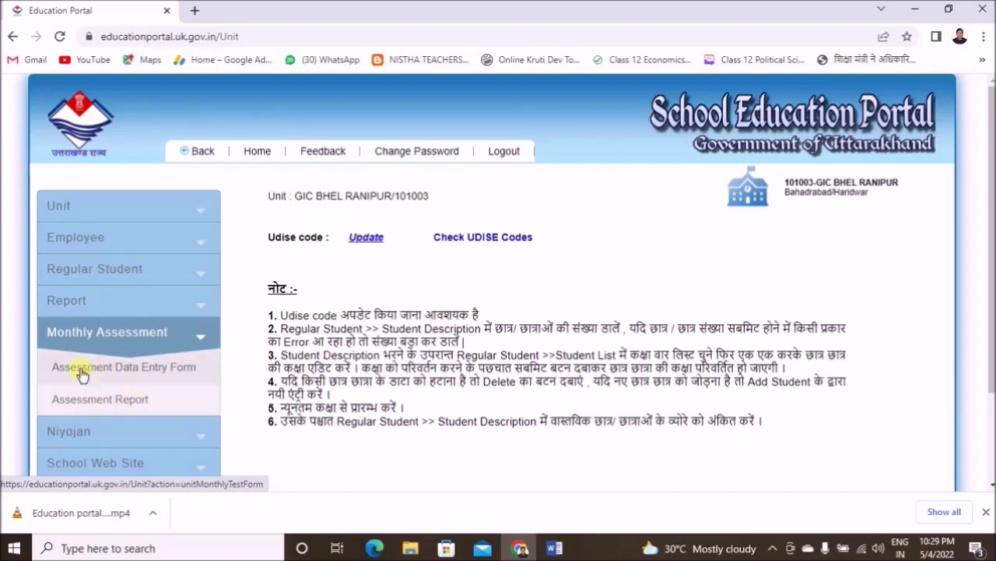
{"action": "left_click", "coordinate": [140, 375]}
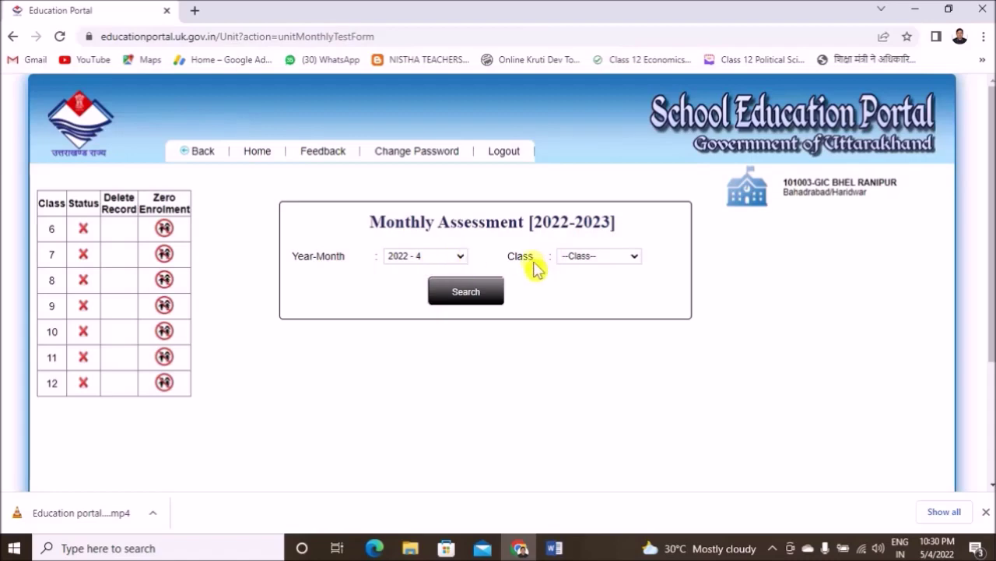
- Load the 2022 - 4 monthly assessment entry table for class 12
{"action": "left_click", "coordinate": [636, 259]}
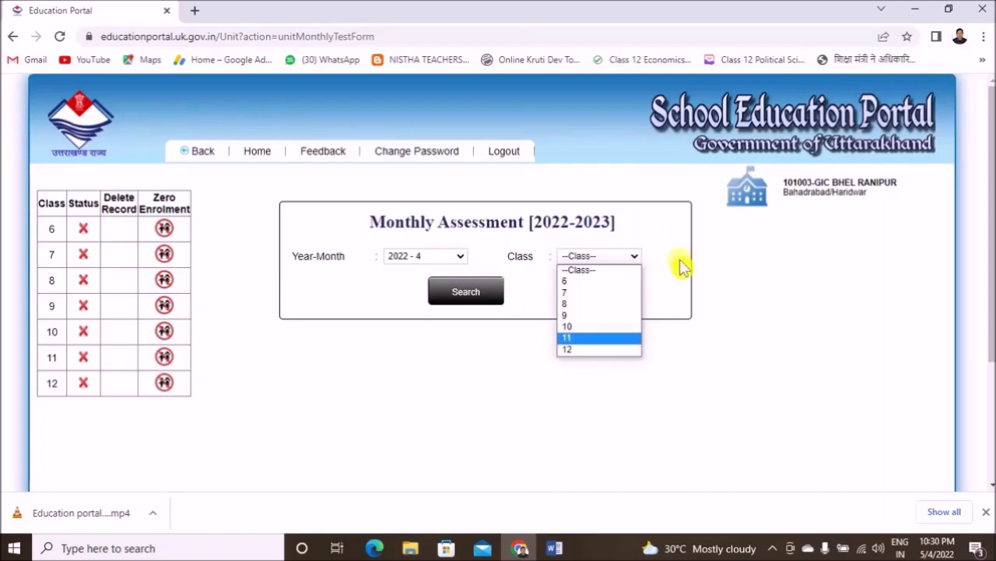
{"action": "left_click", "coordinate": [573, 351]}
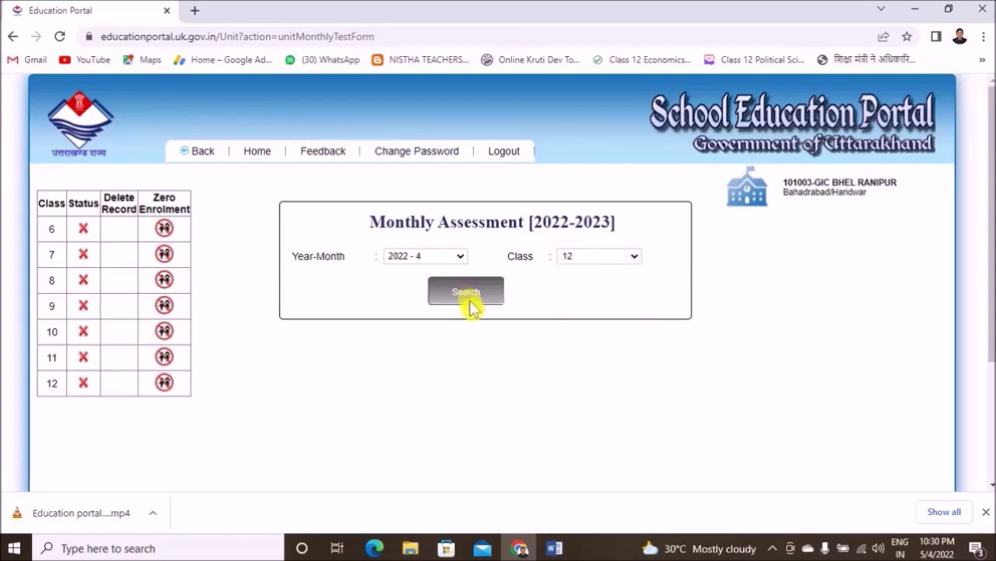
{"action": "left_click", "coordinate": [468, 292]}
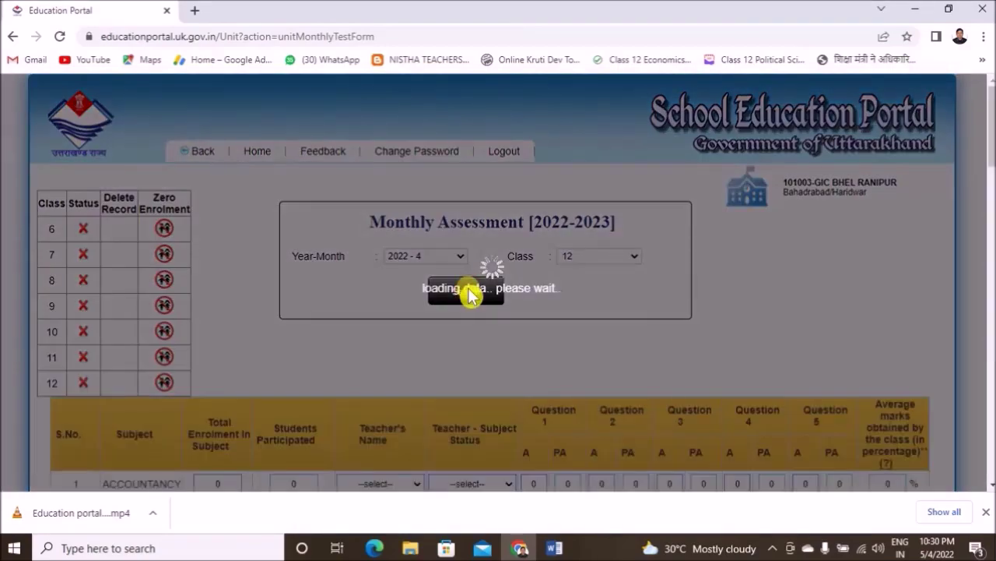
- Look through the class 12 subject rows and their enrolment, teacher, question and average marks columns
{"action": "scroll", "coordinate": [400, 318], "scroll_direction": "down", "scroll_amount": 6}
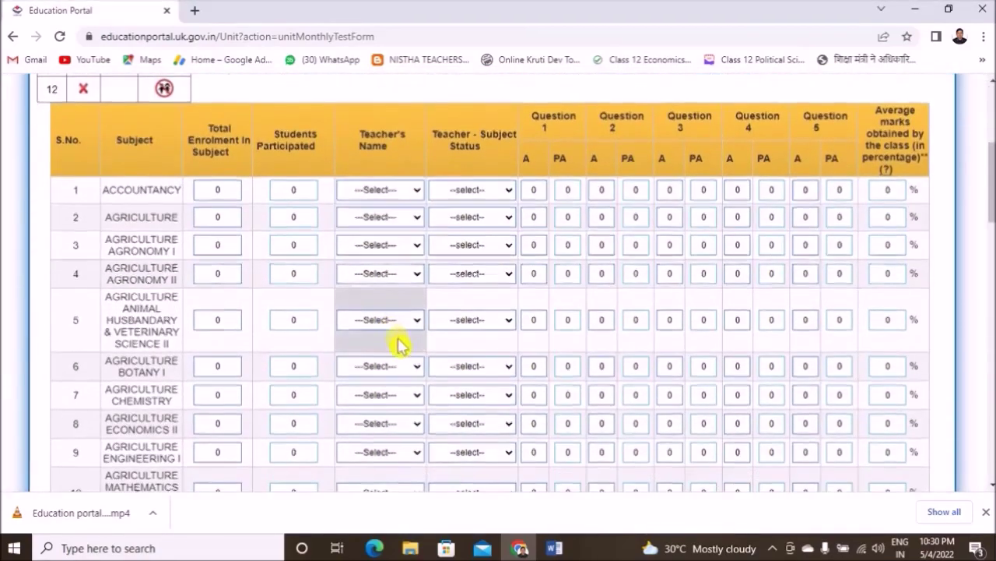
{"action": "scroll", "coordinate": [401, 352], "scroll_direction": "down", "scroll_amount": 4}
{"action": "scroll", "coordinate": [398, 345], "scroll_direction": "up", "scroll_amount": 8}
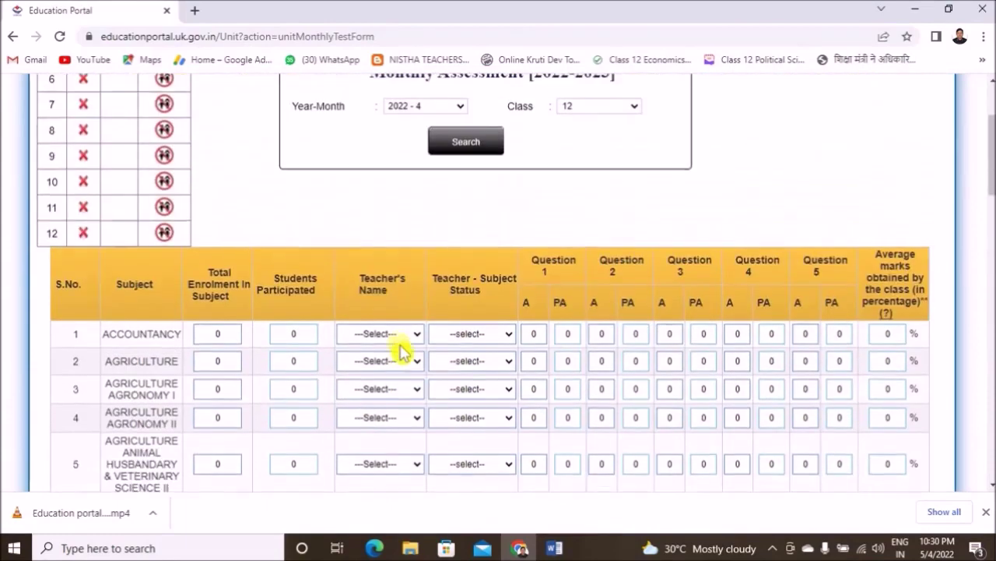
{"action": "left_click", "coordinate": [224, 337]}
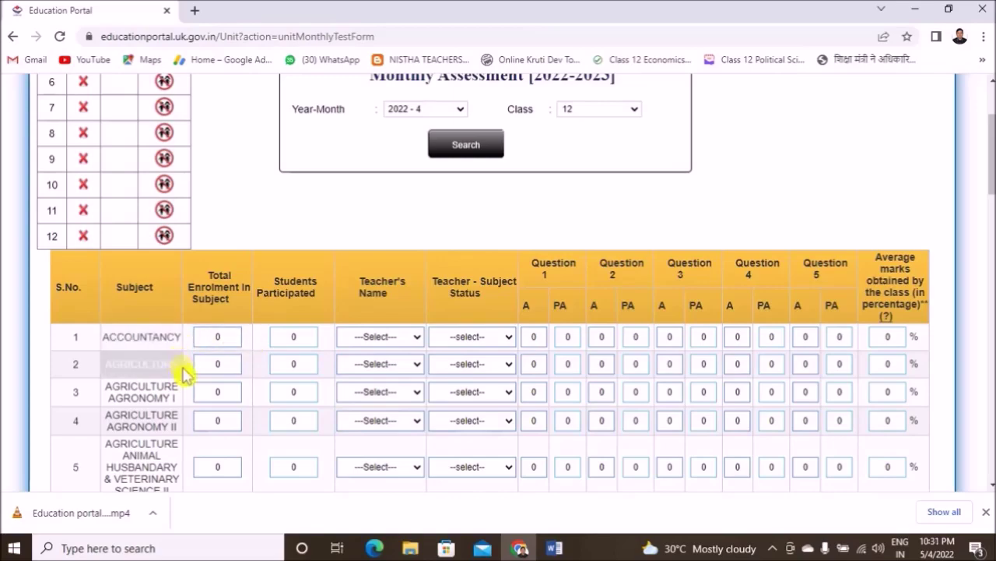
{"action": "scroll", "coordinate": [184, 375], "scroll_direction": "down", "scroll_amount": 5}
{"action": "scroll", "coordinate": [171, 374], "scroll_direction": "down", "scroll_amount": 3}
{"action": "scroll", "coordinate": [171, 374], "scroll_direction": "down", "scroll_amount": 3}
{"action": "scroll", "coordinate": [171, 377], "scroll_direction": "down", "scroll_amount": 3}
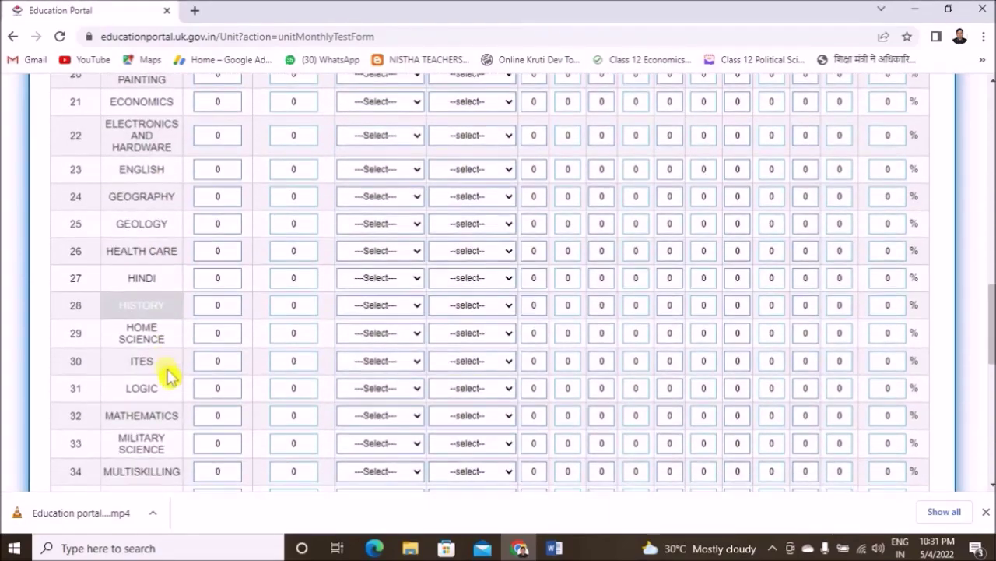
{"action": "scroll", "coordinate": [171, 377], "scroll_direction": "up", "scroll_amount": 2}
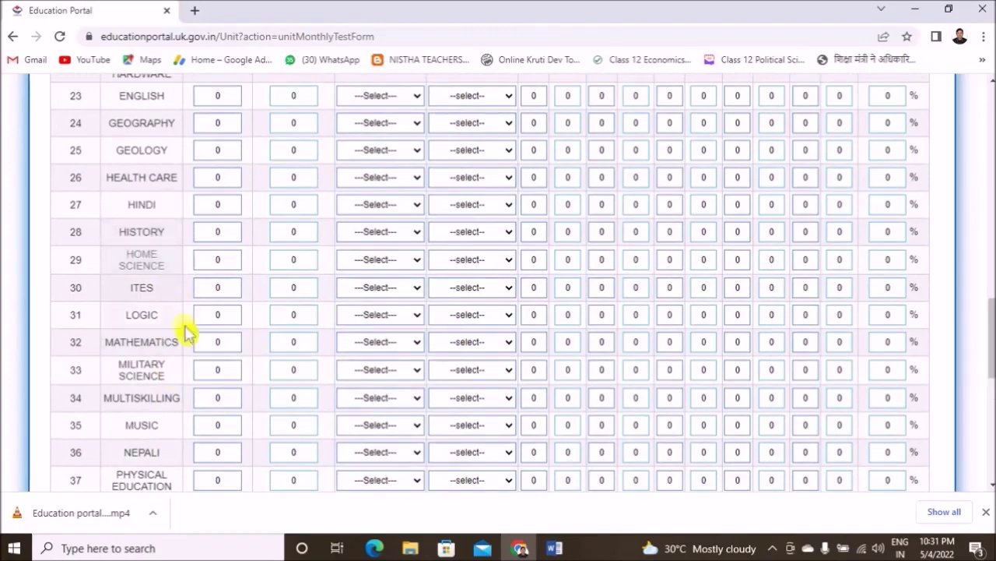
{"action": "scroll", "coordinate": [183, 327], "scroll_direction": "down", "scroll_amount": 3}
{"action": "scroll", "coordinate": [162, 327], "scroll_direction": "down", "scroll_amount": 4}
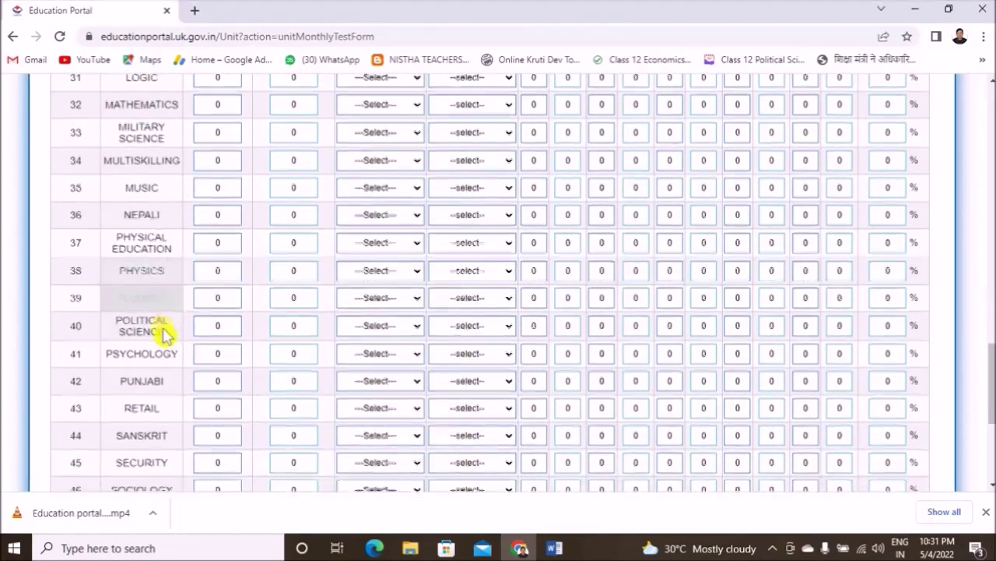
{"action": "scroll", "coordinate": [271, 315], "scroll_direction": "up", "scroll_amount": 12}
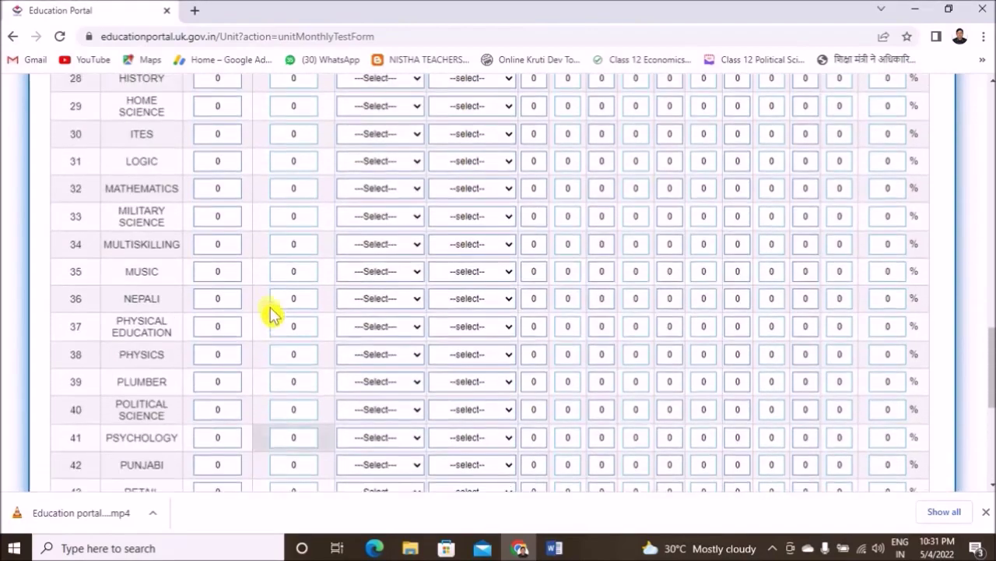
{"action": "scroll", "coordinate": [272, 314], "scroll_direction": "up", "scroll_amount": 5}
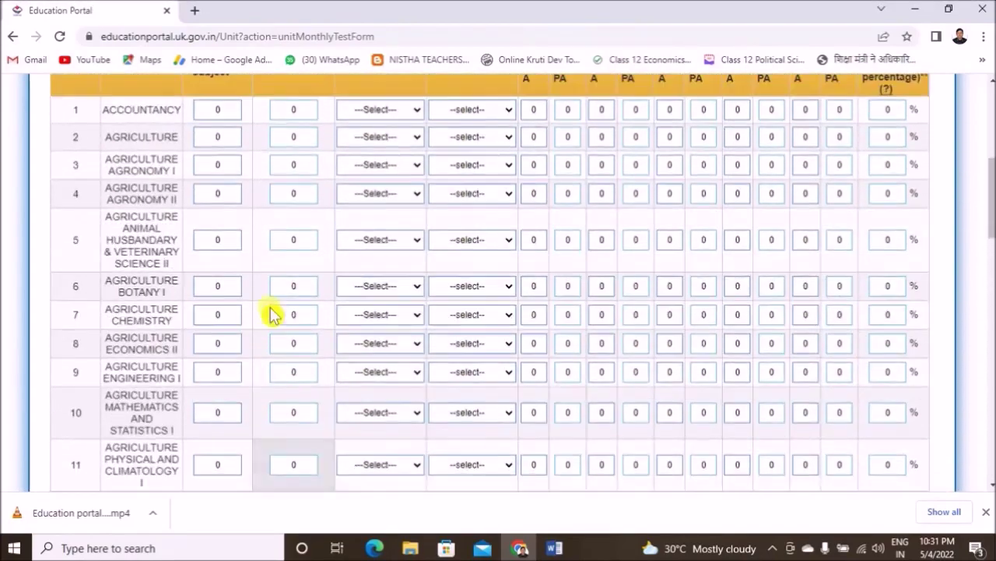
{"action": "scroll", "coordinate": [272, 307], "scroll_direction": "up", "scroll_amount": 1}
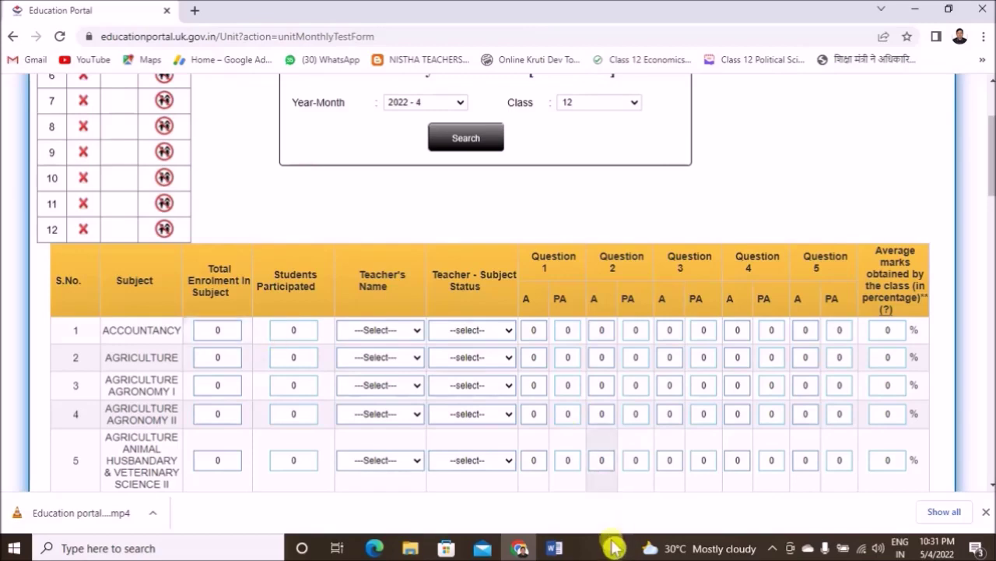
- Switch to Word and examine the sample class test marks table and the class percentage formula in the Monthly class test document
{"action": "left_click", "coordinate": [556, 548]}
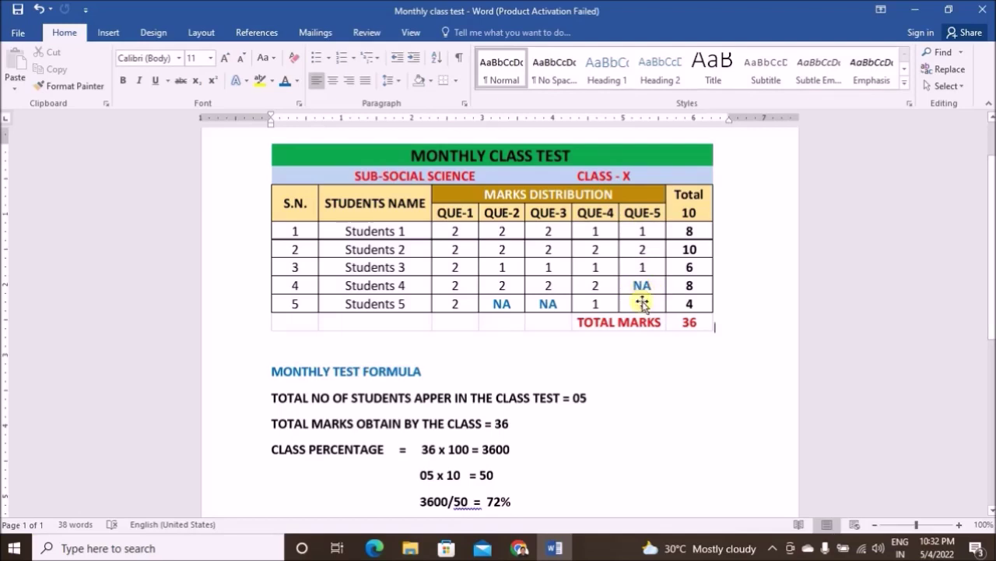
{"action": "scroll", "coordinate": [643, 350], "scroll_direction": "down", "scroll_amount": 1}
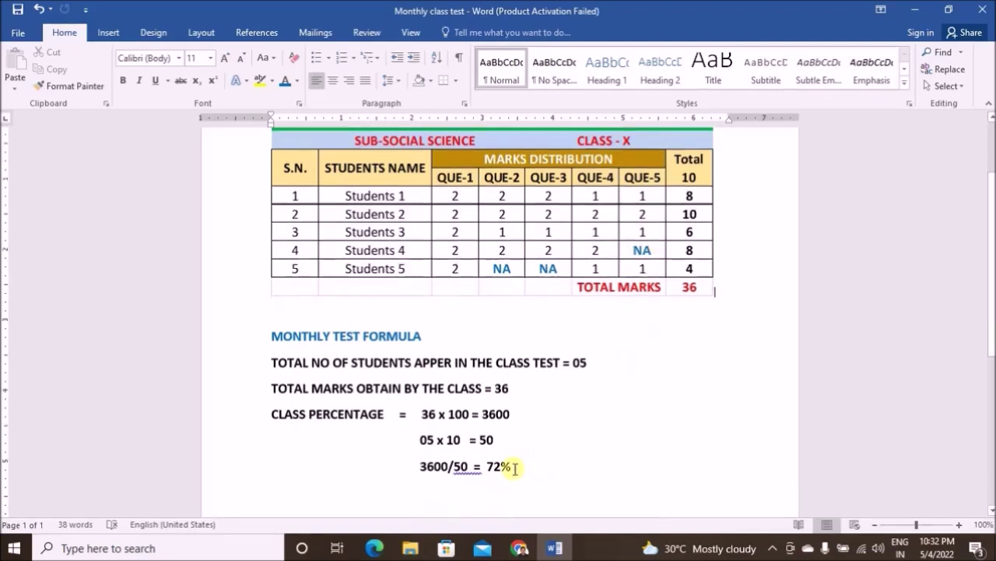
{"action": "double_click", "coordinate": [492, 466]}
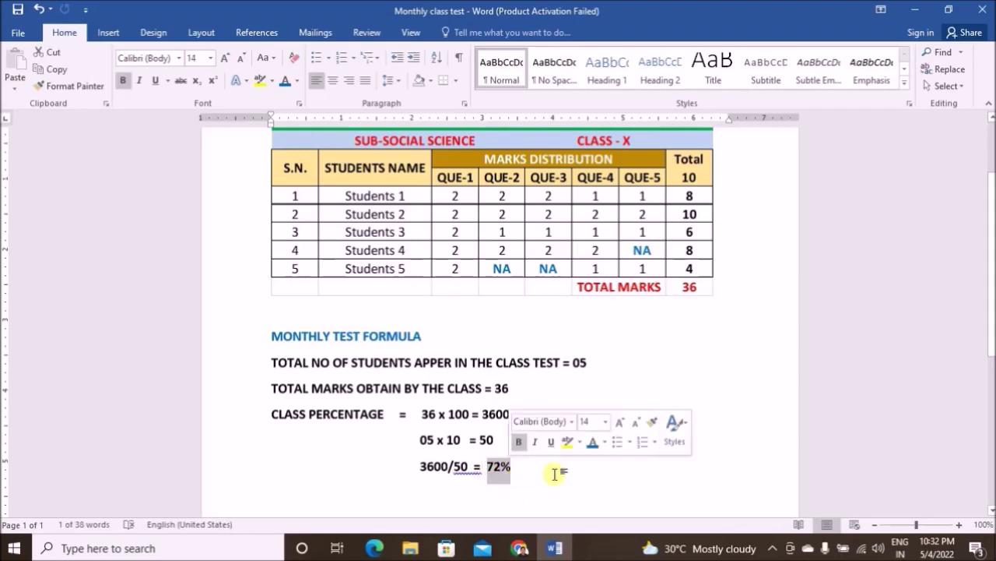
{"action": "left_click", "coordinate": [554, 473]}
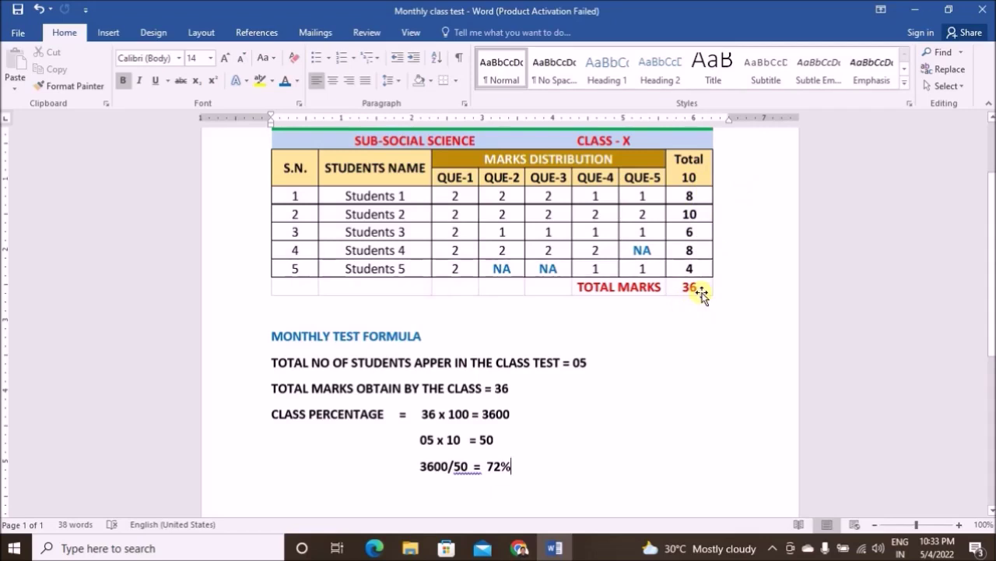
{"action": "scroll", "coordinate": [656, 348], "scroll_direction": "down", "scroll_amount": 2}
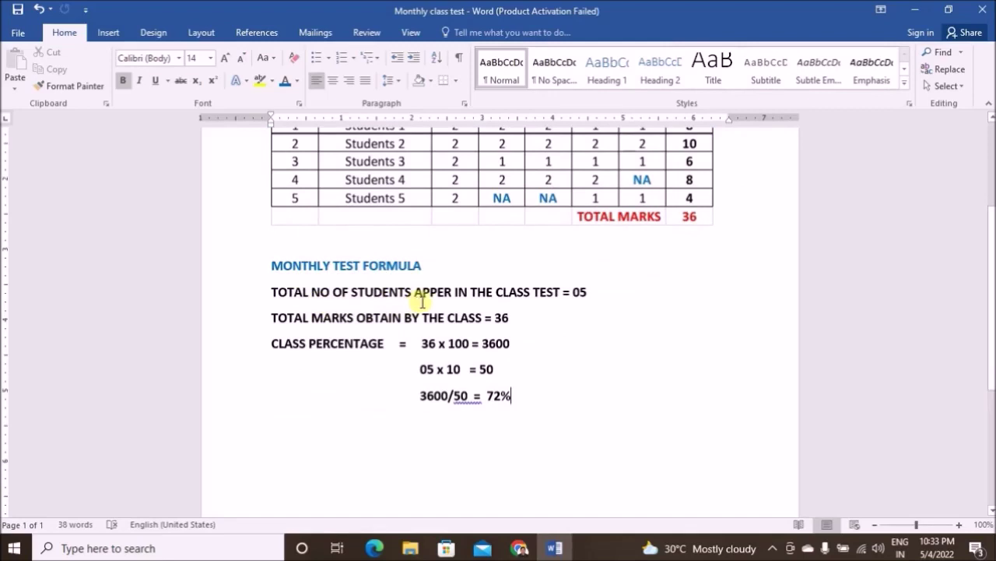
{"action": "scroll", "coordinate": [588, 298], "scroll_direction": "up", "scroll_amount": 1}
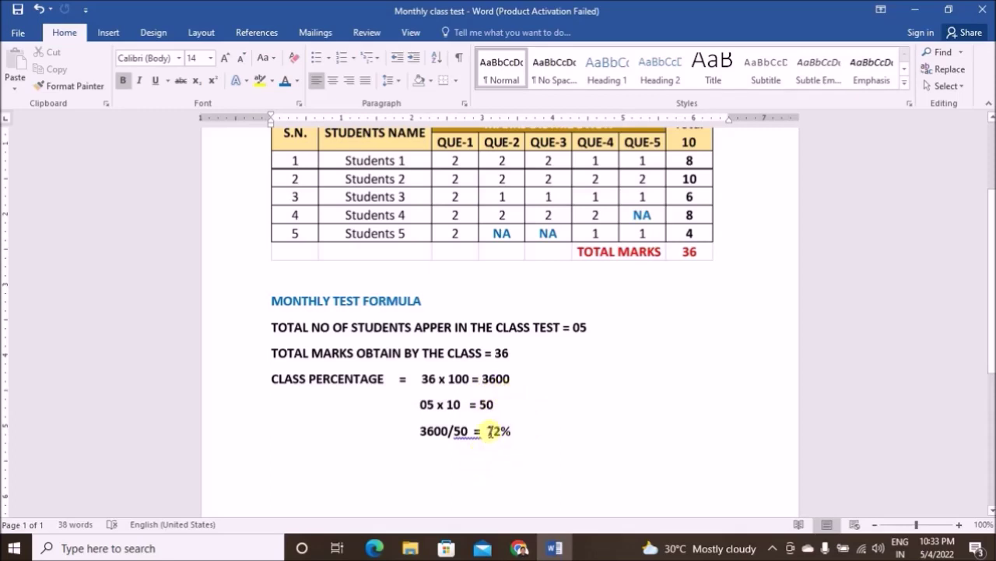
{"action": "left_click_drag", "start_coordinate": [490, 430], "coordinate": [516, 431]}
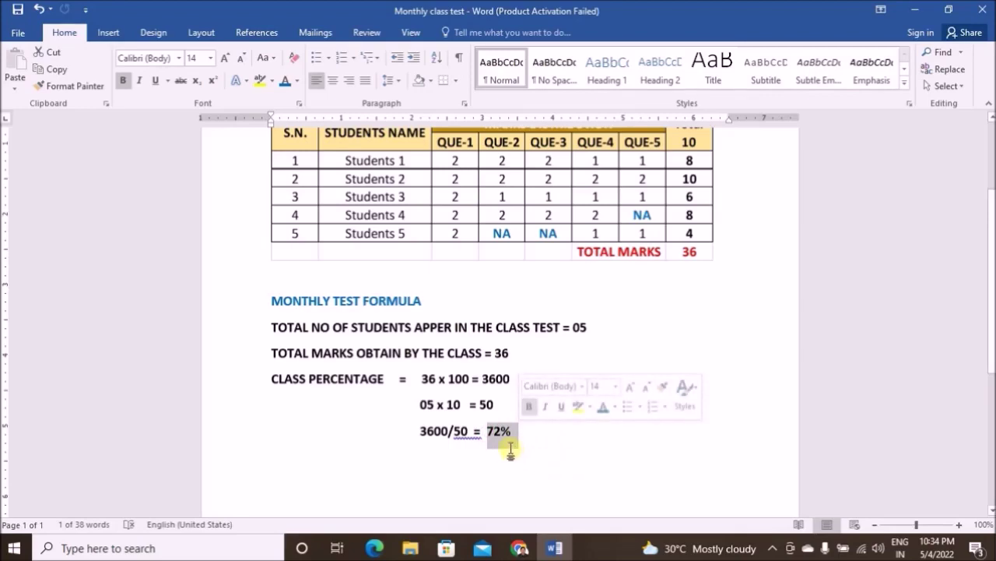
- Switch back to the Education Portal in Chrome and set Accountancy's total enrolment to 5 and students participated to 5
{"action": "left_click", "coordinate": [520, 549]}
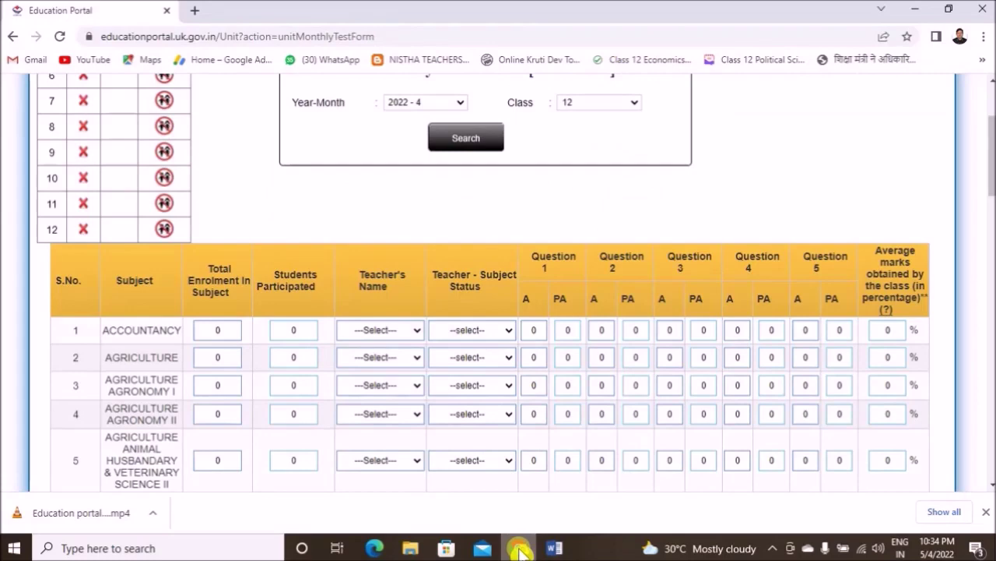
{"action": "left_click", "coordinate": [224, 328]}
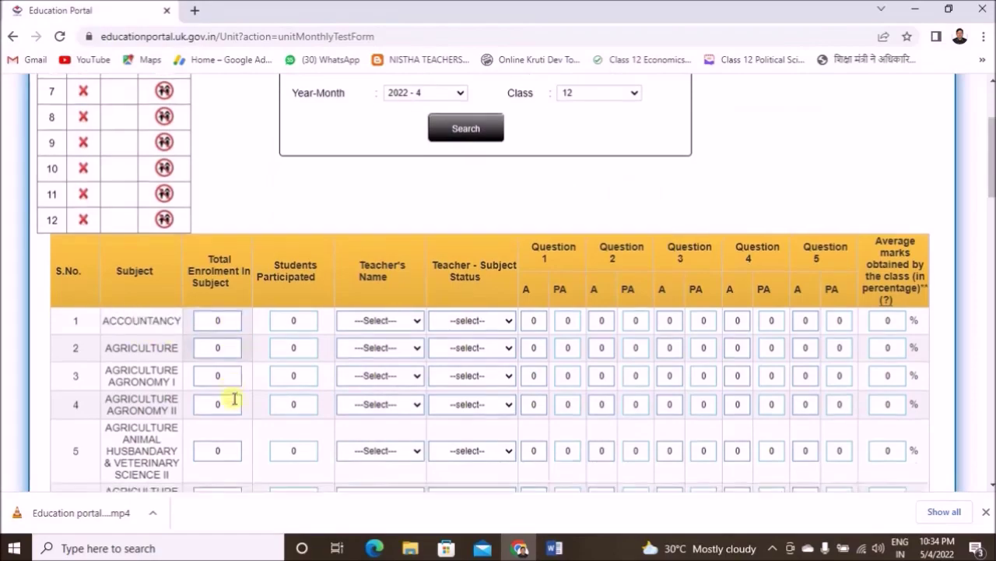
{"action": "scroll", "coordinate": [233, 402], "scroll_direction": "down", "scroll_amount": 8}
{"action": "scroll", "coordinate": [237, 393], "scroll_direction": "up", "scroll_amount": 10}
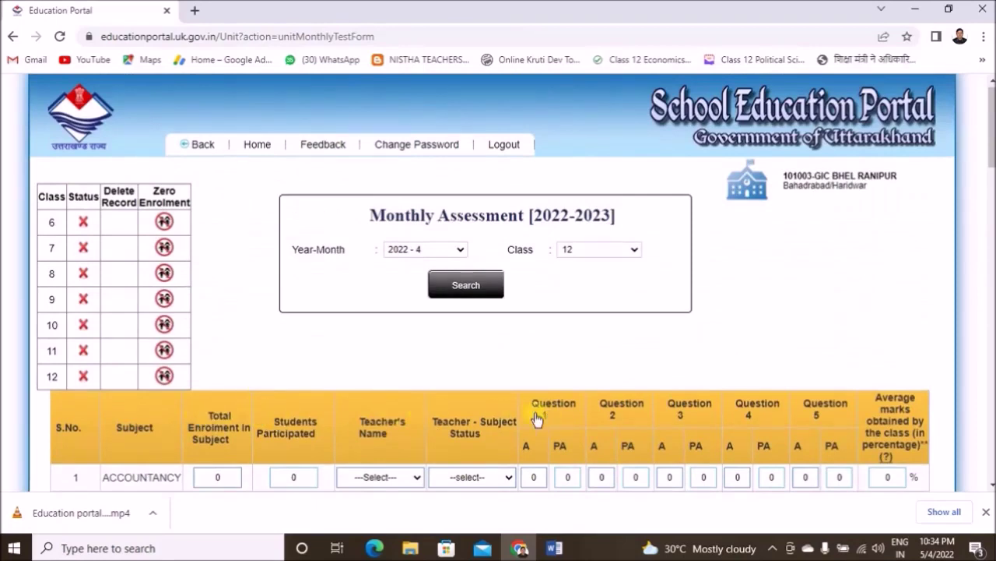
{"action": "scroll", "coordinate": [314, 348], "scroll_direction": "down", "scroll_amount": 2}
{"action": "double_click", "coordinate": [151, 337]}
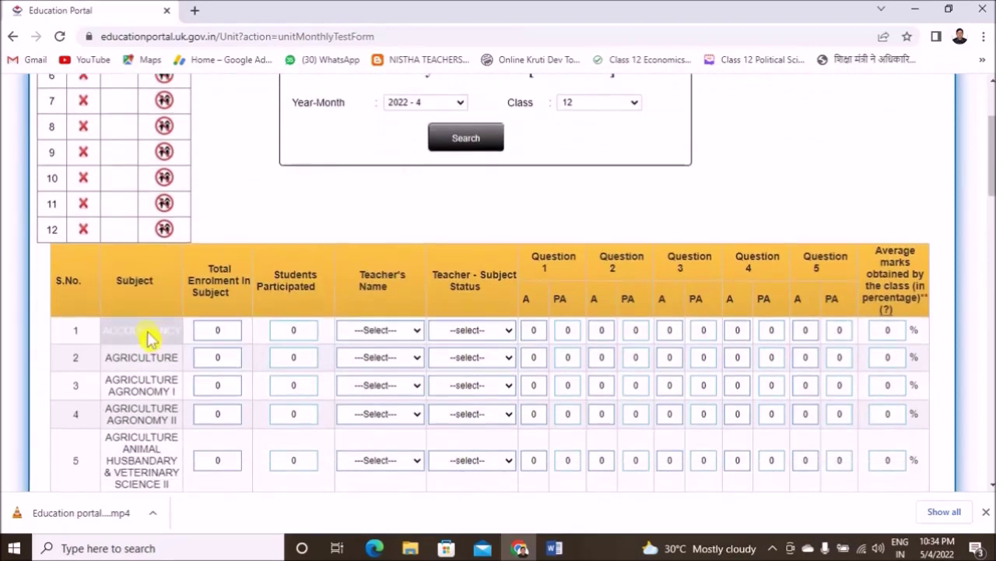
{"action": "left_click", "coordinate": [225, 330]}
{"action": "double_click", "coordinate": [209, 331]}
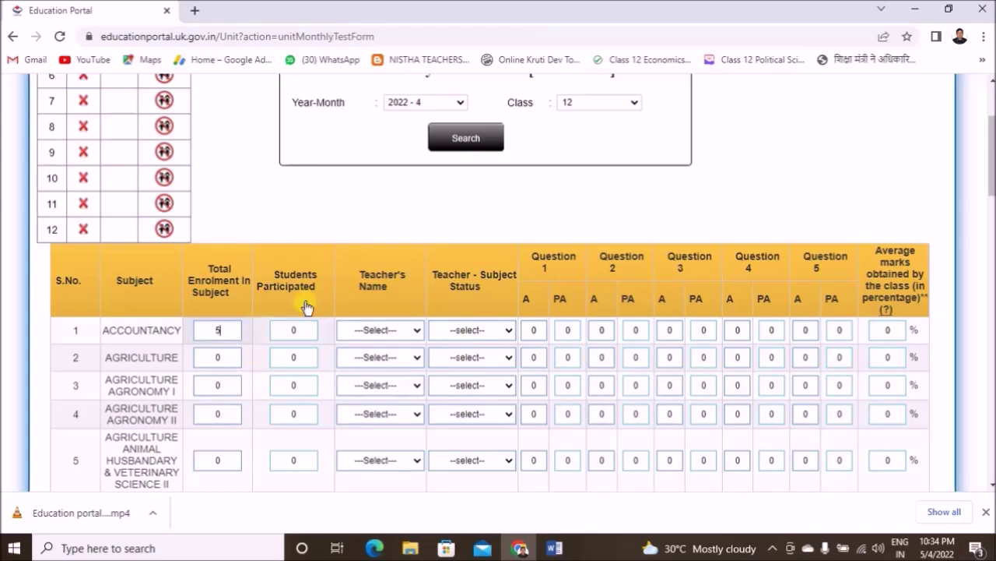
{"action": "left_click", "coordinate": [302, 330]}
{"action": "left_click", "coordinate": [288, 331]}
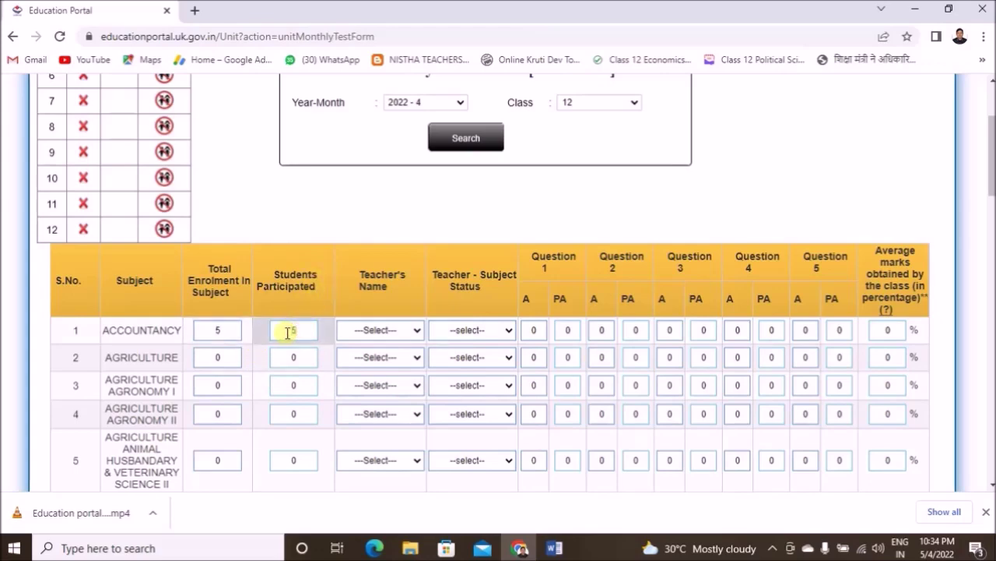
- Assign the Economics lecturer as Accountancy's teacher and set the teacher-subject status to Appointed For This Subject
{"action": "left_click", "coordinate": [418, 331]}
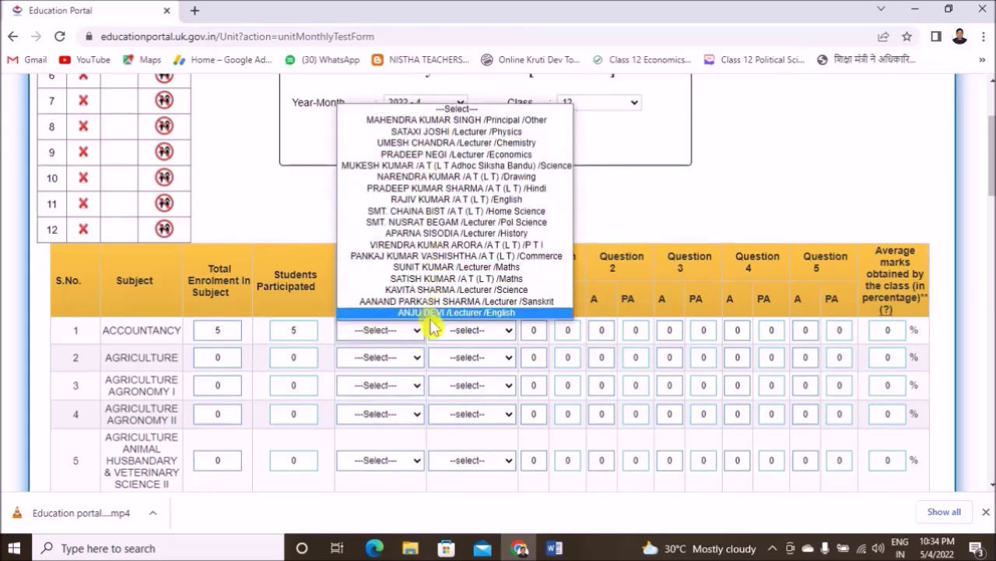
{"action": "left_click", "coordinate": [430, 155]}
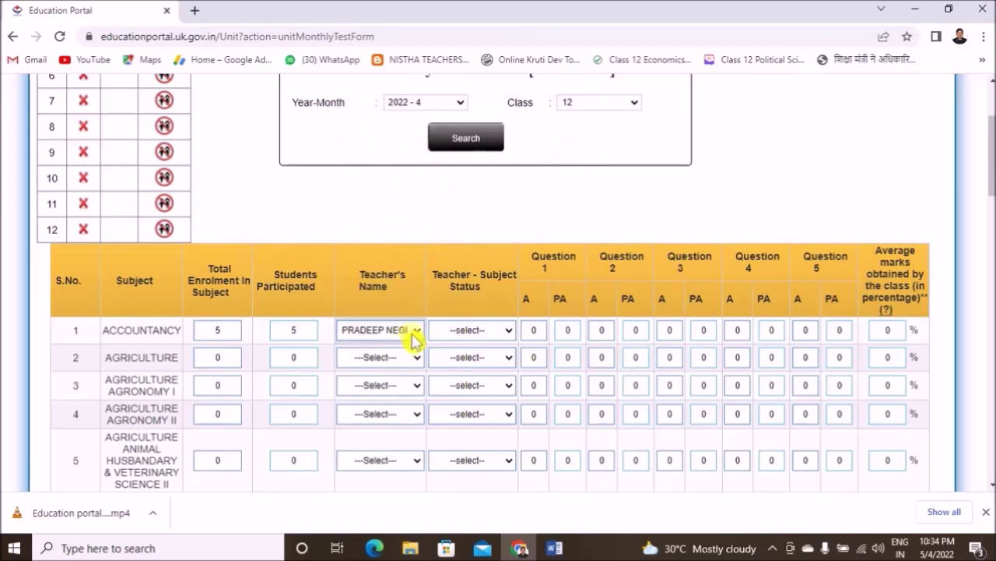
{"action": "left_click", "coordinate": [511, 335]}
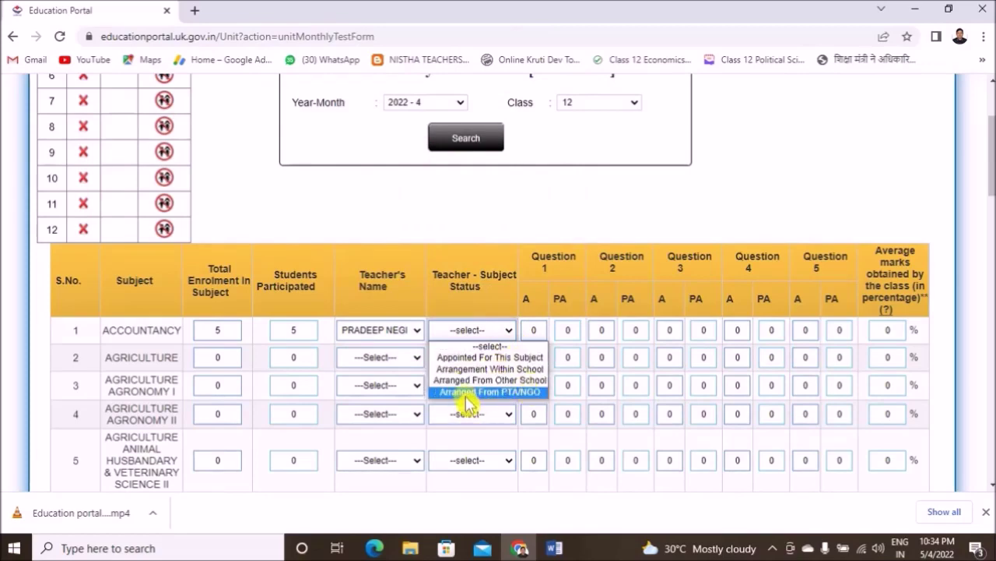
{"action": "left_click", "coordinate": [490, 358]}
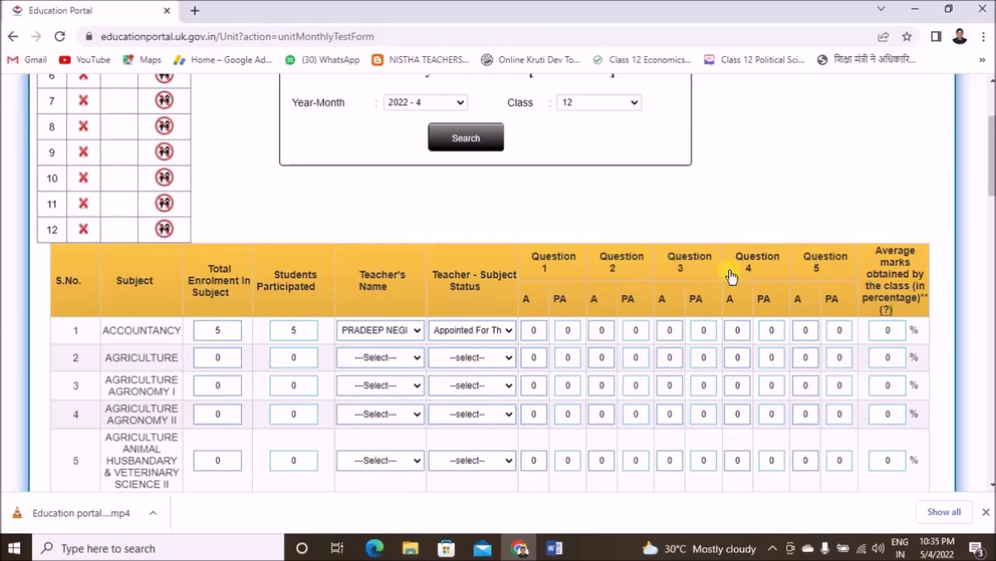
- Consult the QUE-1 marks in the Word document and enter 5 under A for Accountancy's Question 1 in the portal
{"action": "left_click", "coordinate": [555, 548]}
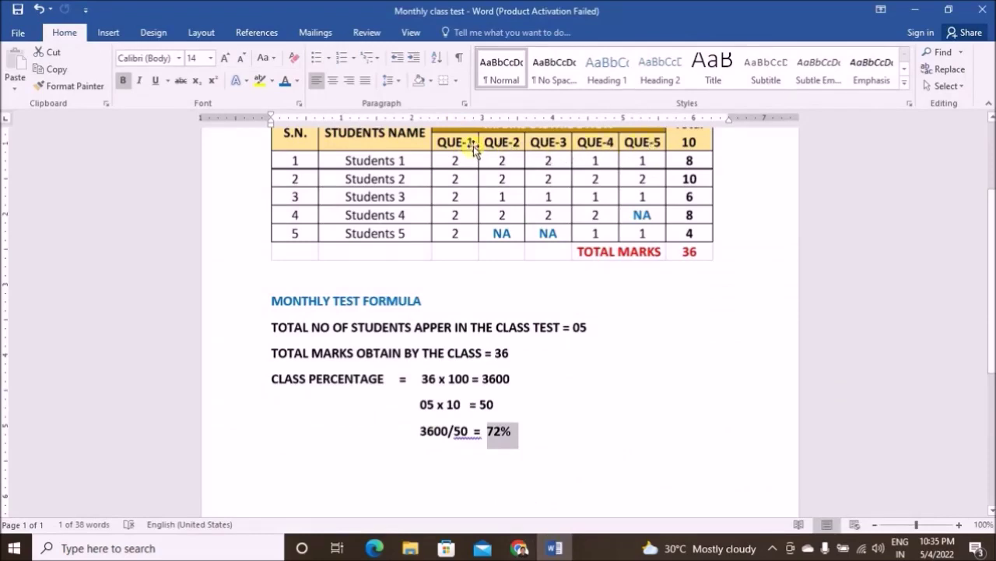
{"action": "left_click", "coordinate": [554, 548]}
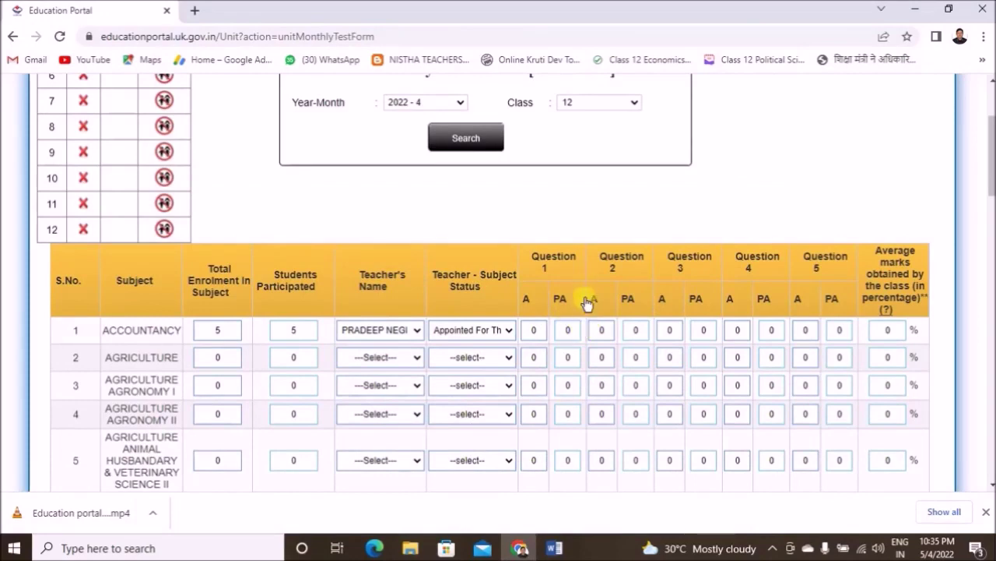
{"action": "left_click", "coordinate": [555, 547]}
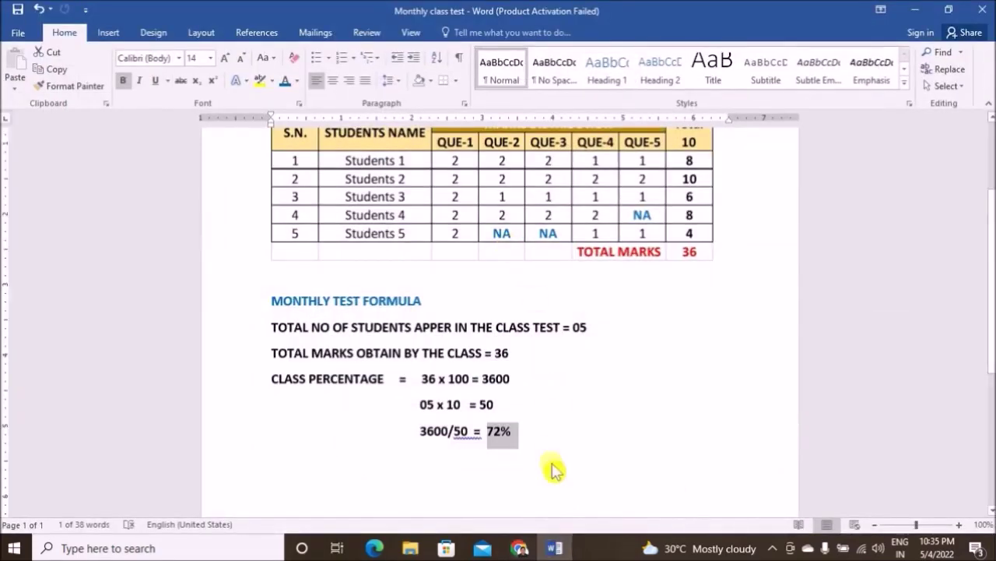
{"action": "left_click", "coordinate": [555, 547]}
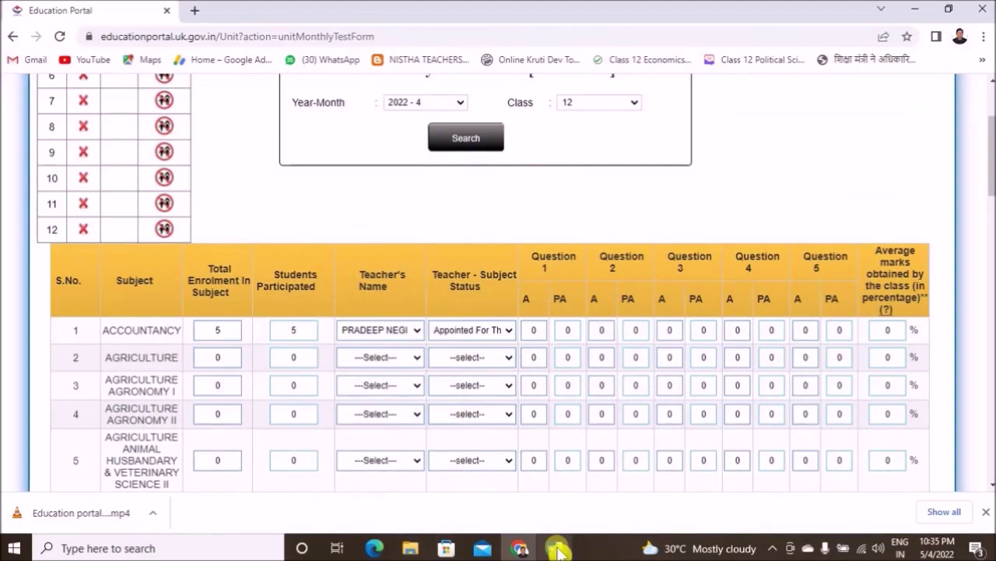
{"action": "left_click", "coordinate": [558, 549]}
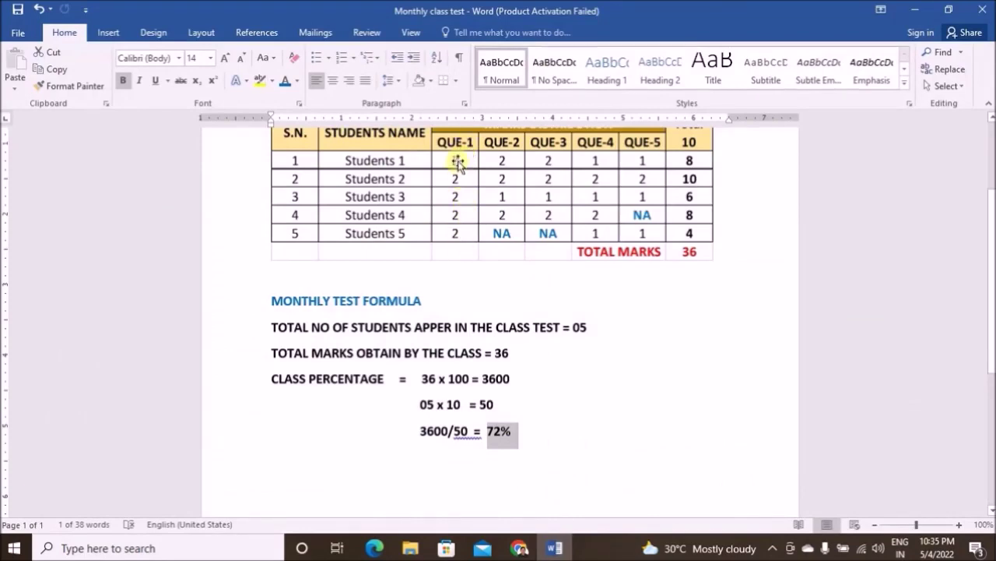
{"action": "left_click", "coordinate": [555, 550]}
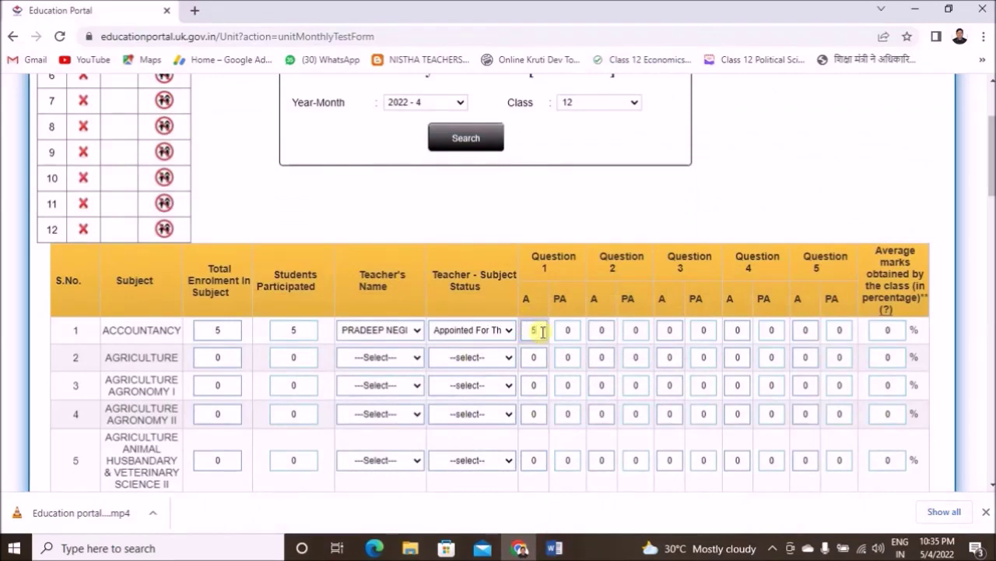
{"action": "left_click", "coordinate": [542, 331]}
{"action": "type", "text": "5"}
- Consult the QUE-2 marks in Word and enter 3 under A and 1 under PA for Accountancy's Question 2 in the portal
{"action": "left_click", "coordinate": [558, 549]}
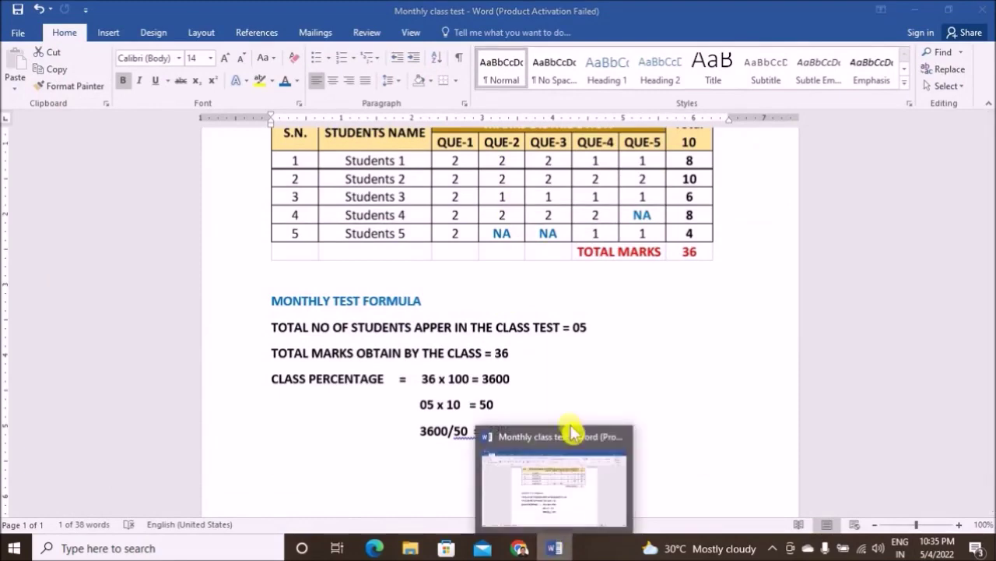
{"action": "left_click", "coordinate": [574, 437]}
{"action": "left_click", "coordinate": [610, 331]}
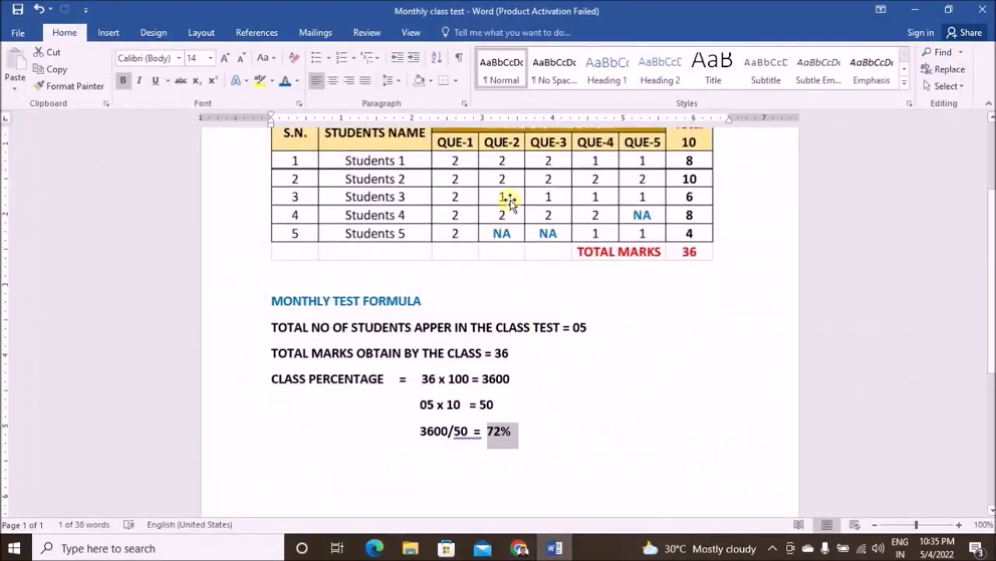
{"action": "left_click", "coordinate": [562, 548]}
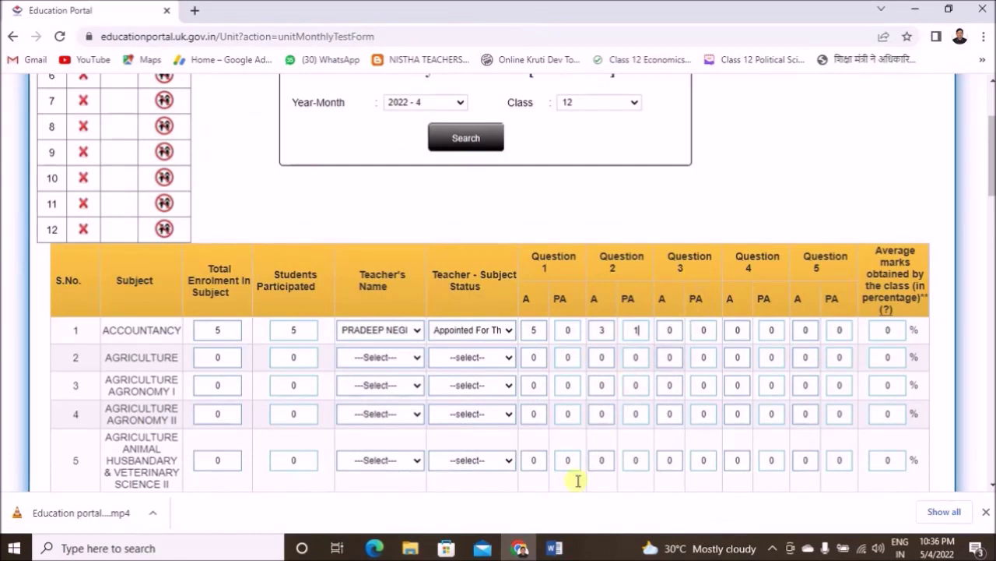
- Consult the QUE-3 marks in Word and enter 3 under A and 1 under PA for Accountancy's Question 3 in the portal
{"action": "left_click", "coordinate": [559, 549]}
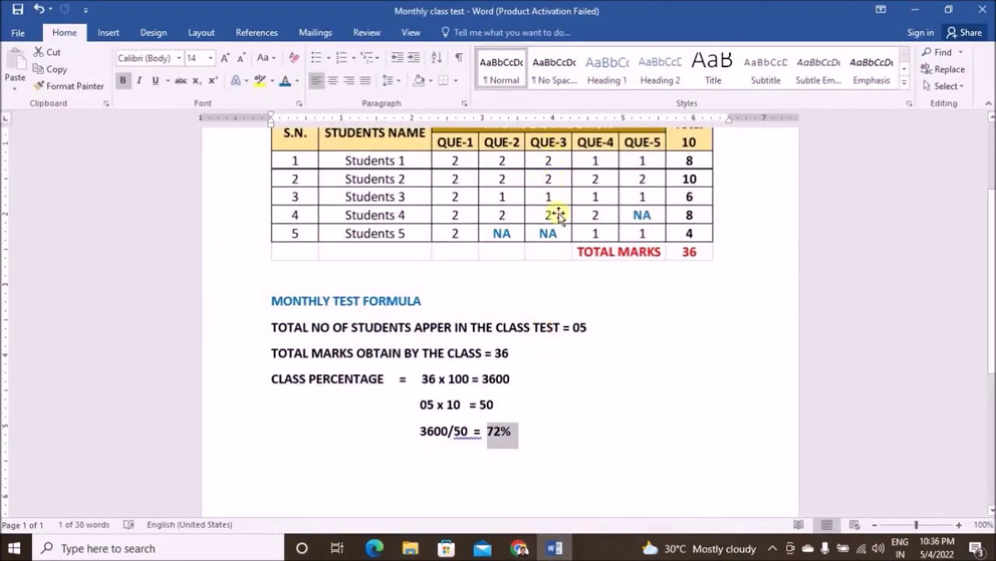
{"action": "left_click", "coordinate": [520, 548]}
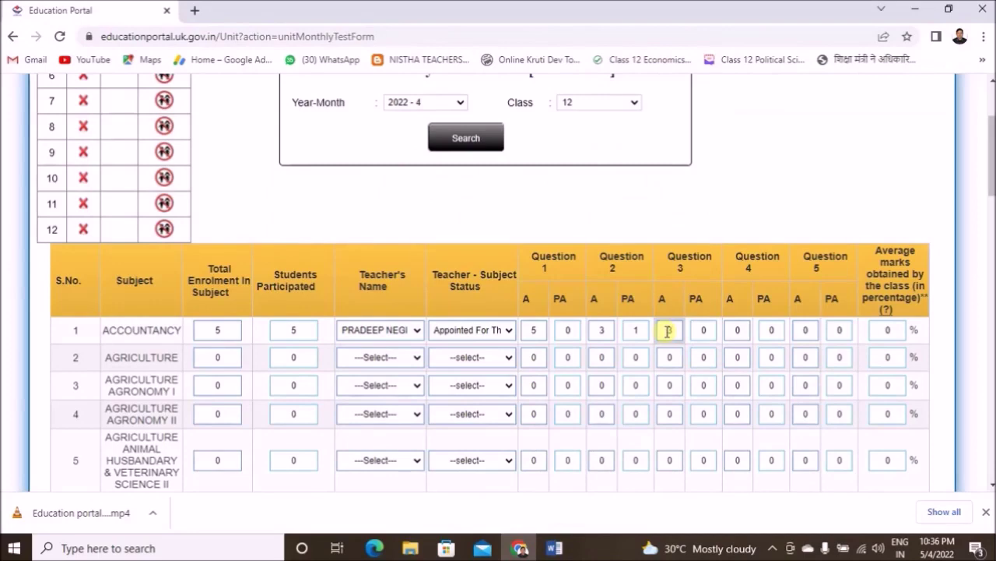
{"action": "left_click", "coordinate": [554, 548]}
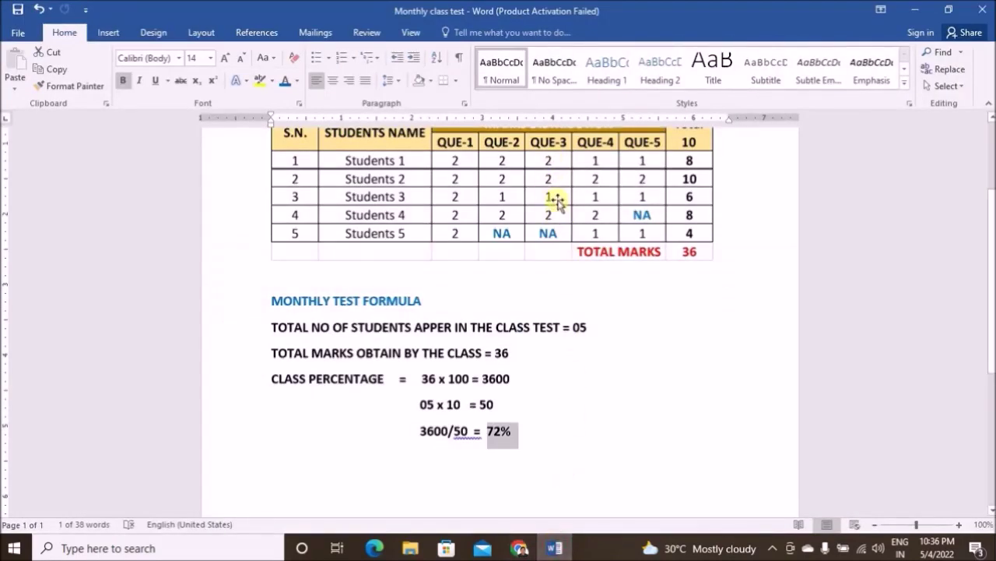
{"action": "left_click", "coordinate": [553, 545]}
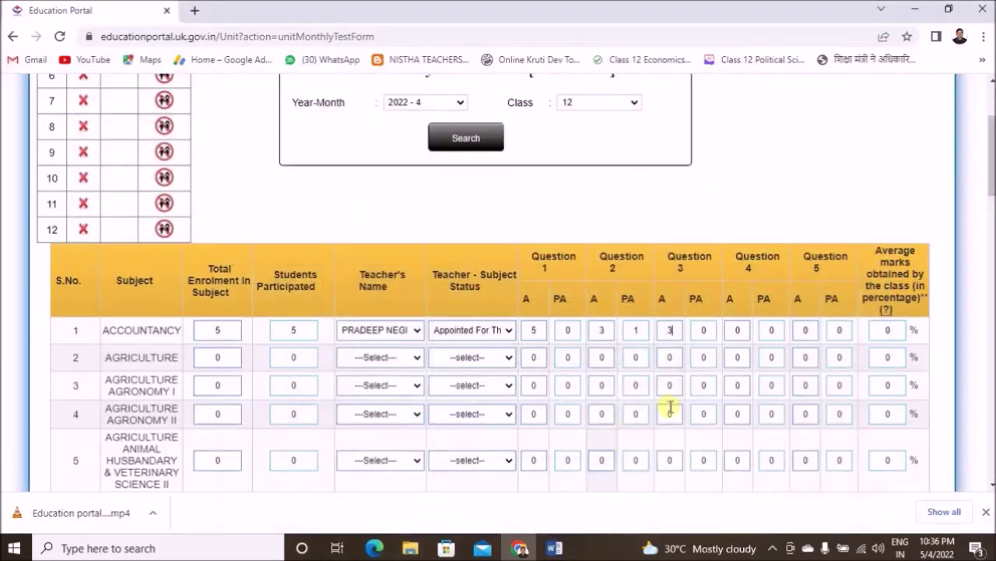
{"action": "left_click", "coordinate": [701, 330]}
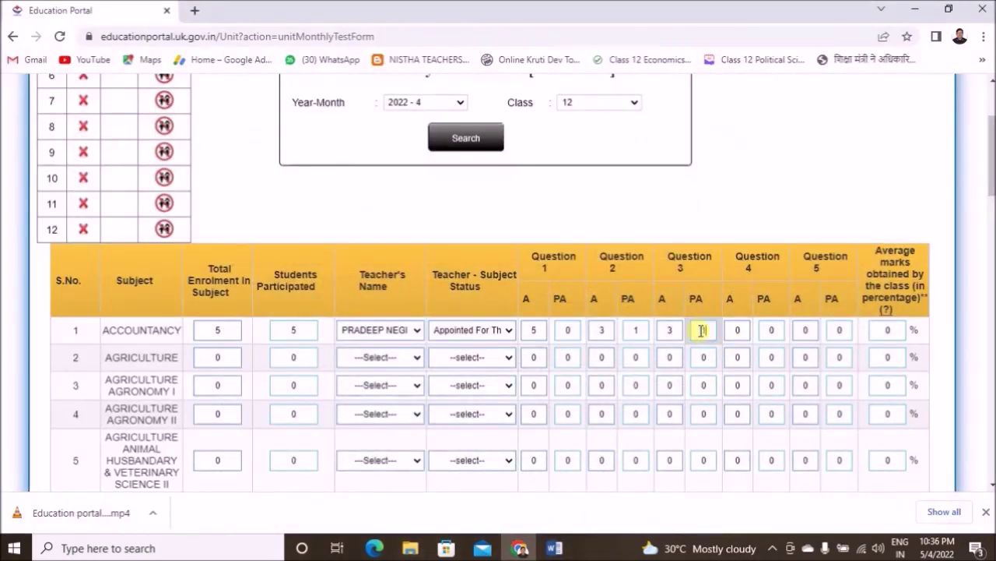
{"action": "type", "text": "1"}
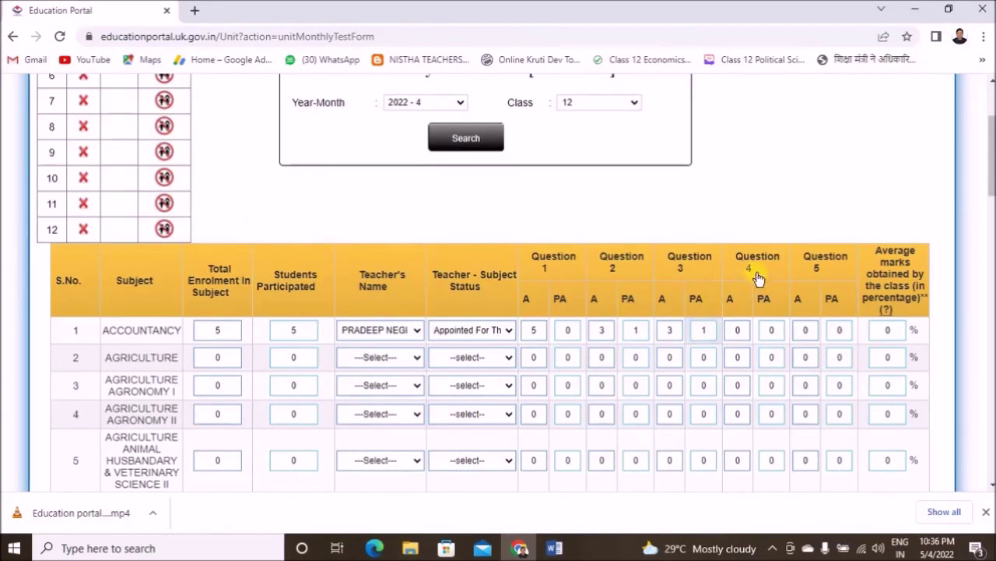
- Consult the QUE-4 marks in Word and enter 2 under A and 2 under PA for Accountancy's Question 4 in the portal
{"action": "left_click", "coordinate": [554, 547]}
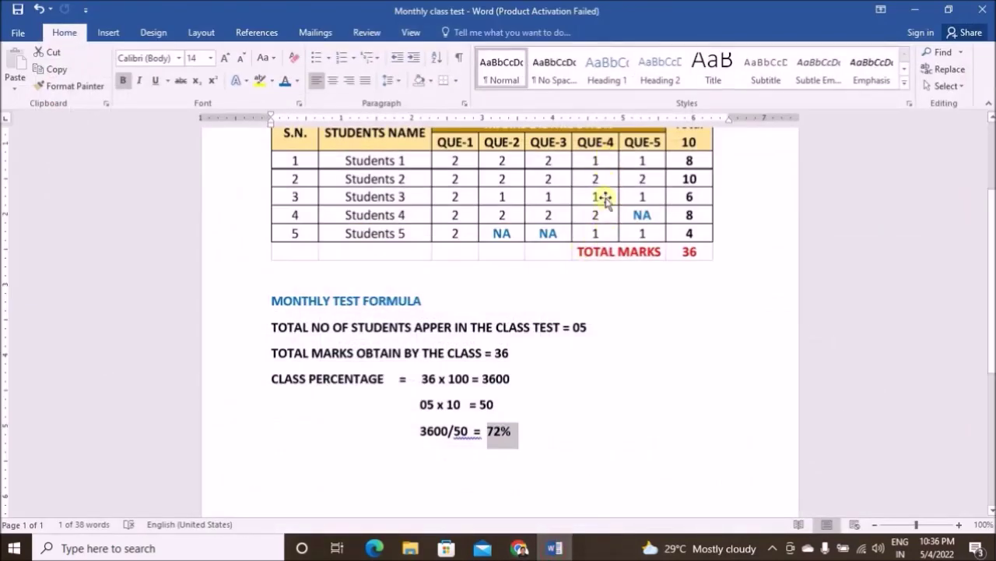
{"action": "left_click", "coordinate": [520, 548]}
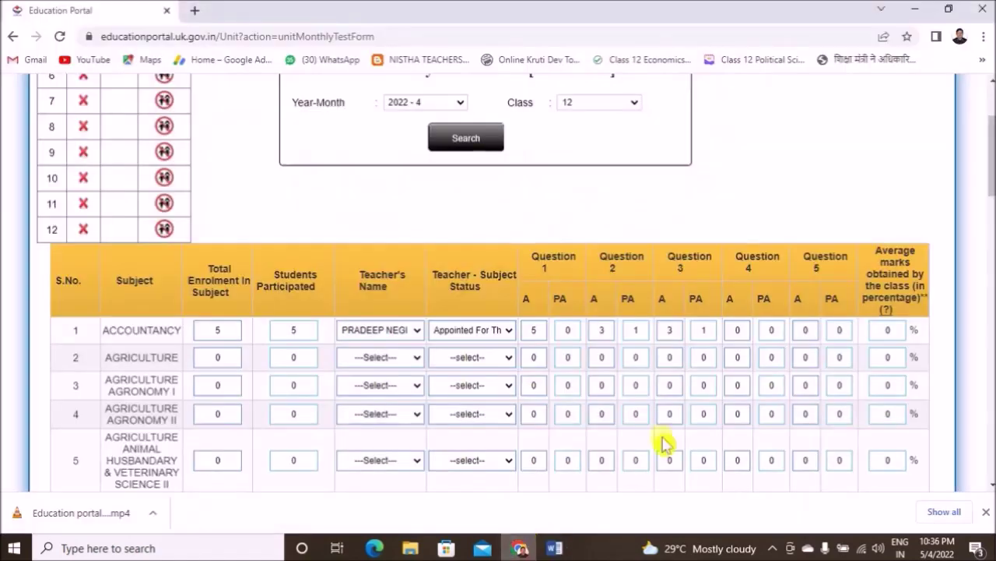
{"action": "left_click", "coordinate": [732, 331]}
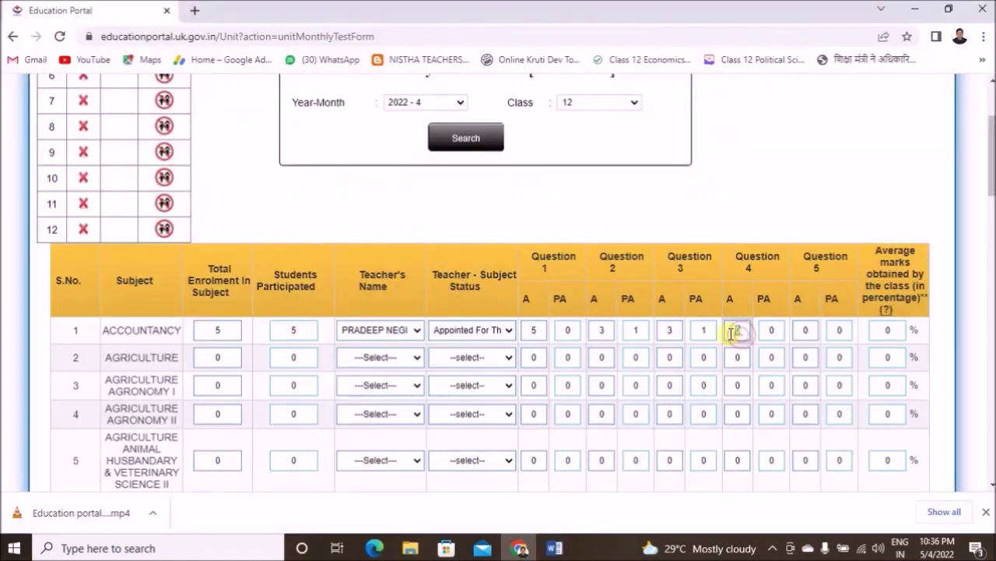
{"action": "type", "text": "2"}
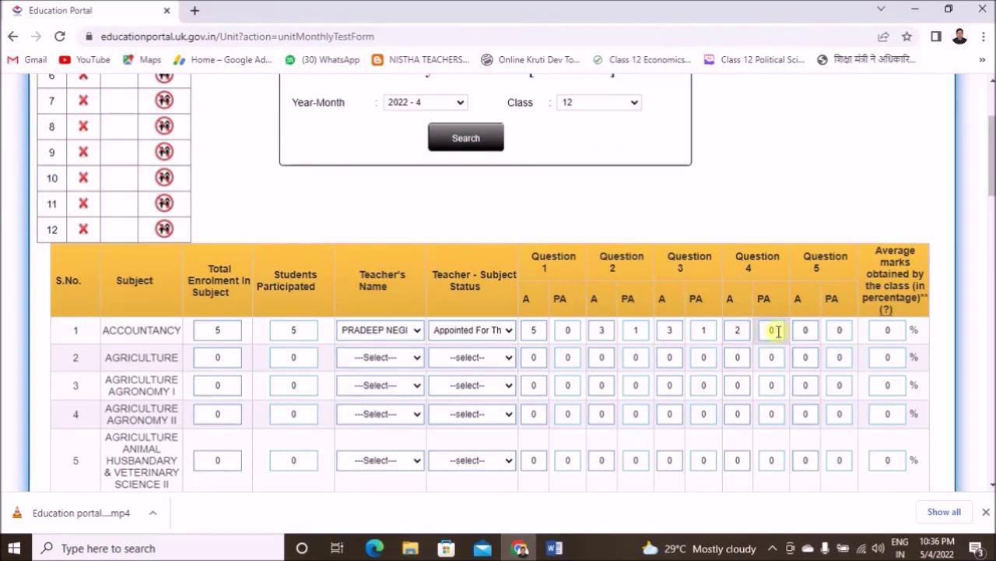
{"action": "left_click", "coordinate": [557, 550]}
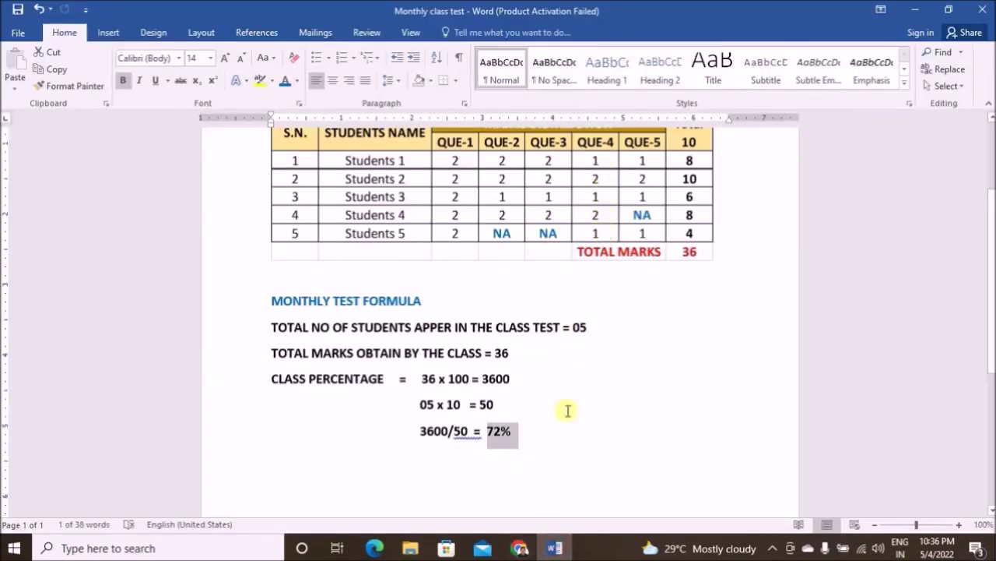
{"action": "key", "text": "alt+Tab"}
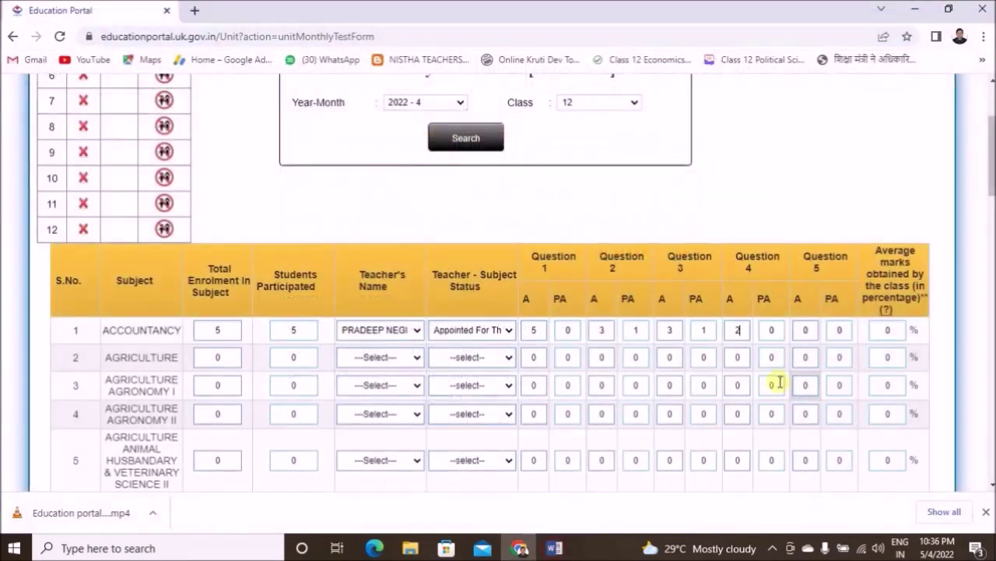
{"action": "left_click", "coordinate": [775, 330]}
{"action": "key", "text": "BackSpace"}
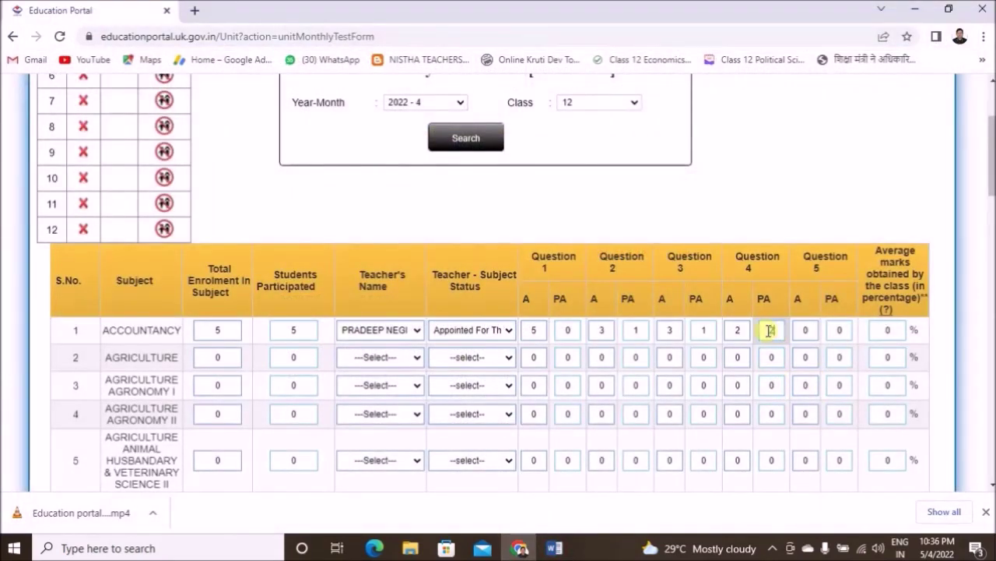
- Consult the QUE-5 marks in Word and enter 1 under A and 3 under PA for Accountancy's Question 5 in the portal
{"action": "mouse_move", "coordinate": [554, 545]}
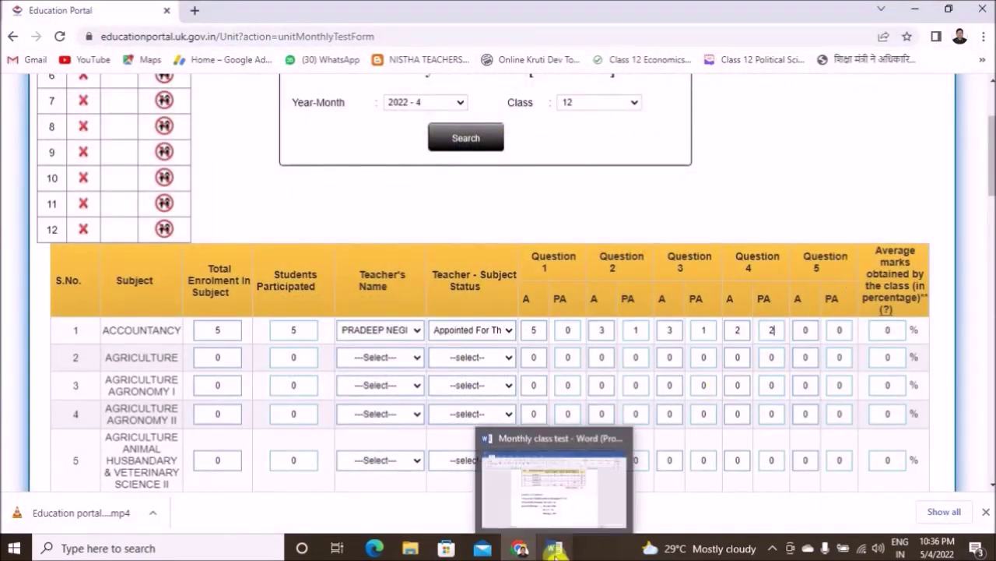
{"action": "left_click", "coordinate": [564, 508]}
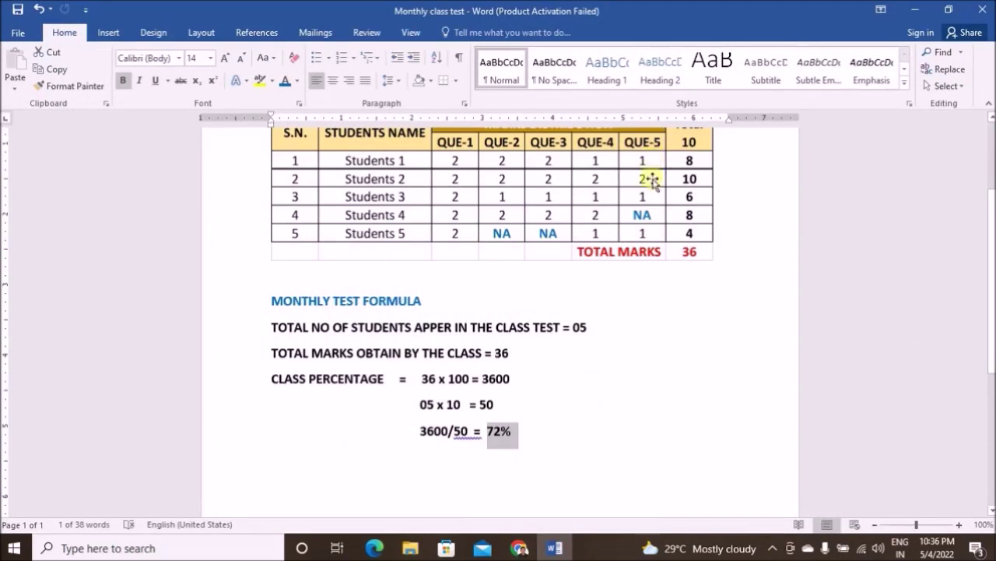
{"action": "mouse_move", "coordinate": [519, 548]}
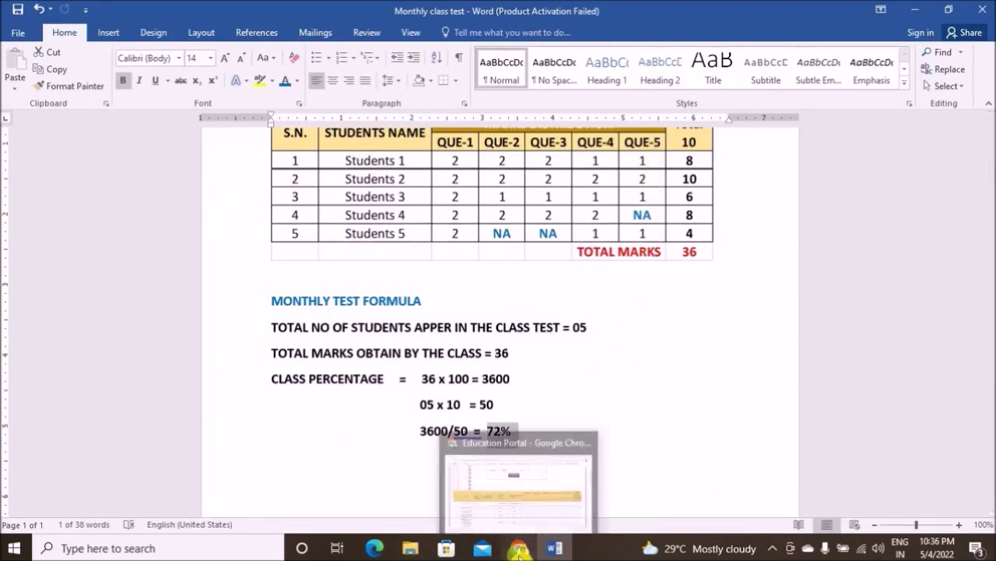
{"action": "left_click", "coordinate": [537, 498]}
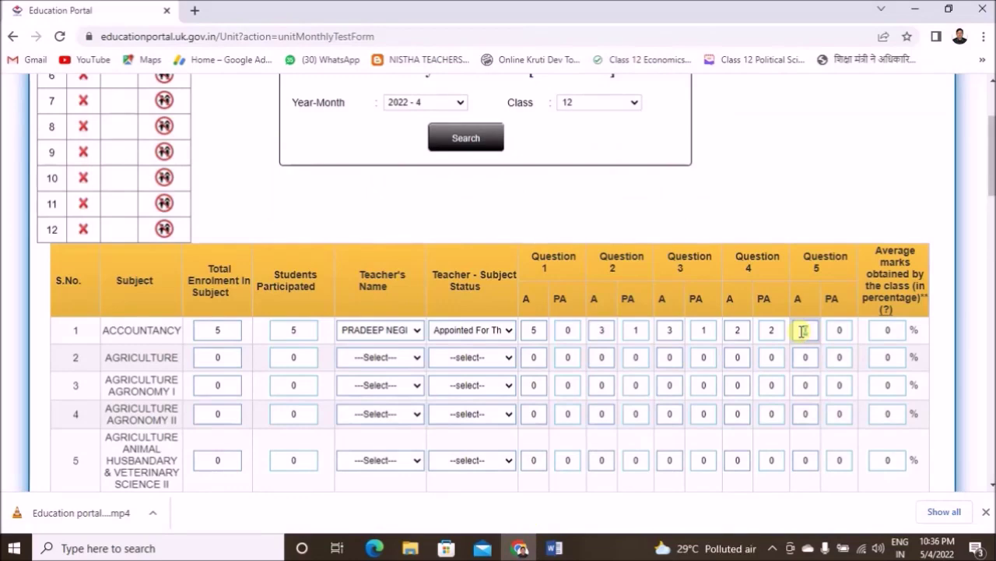
{"action": "type", "text": "1"}
{"action": "left_click", "coordinate": [838, 332]}
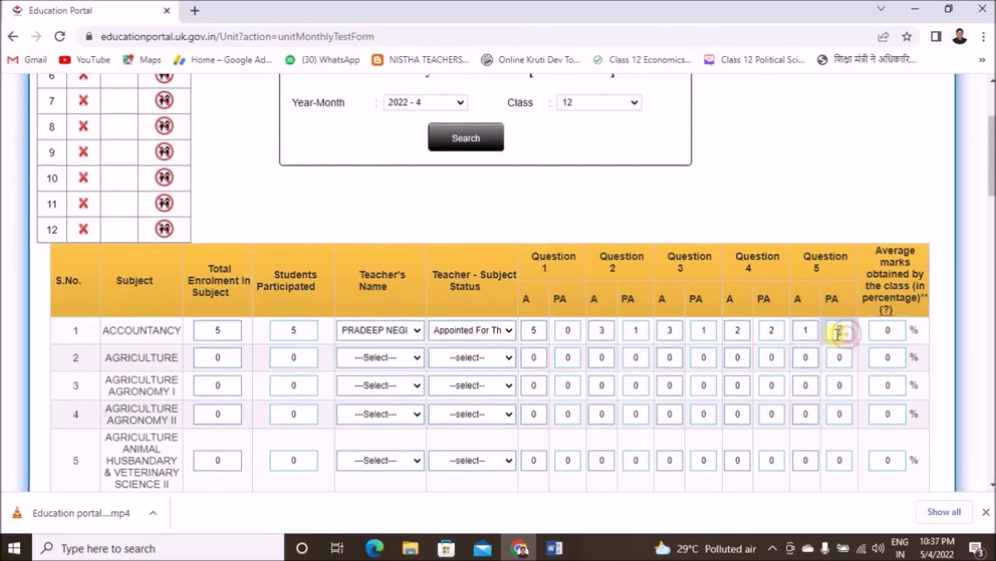
{"action": "left_click", "coordinate": [557, 548]}
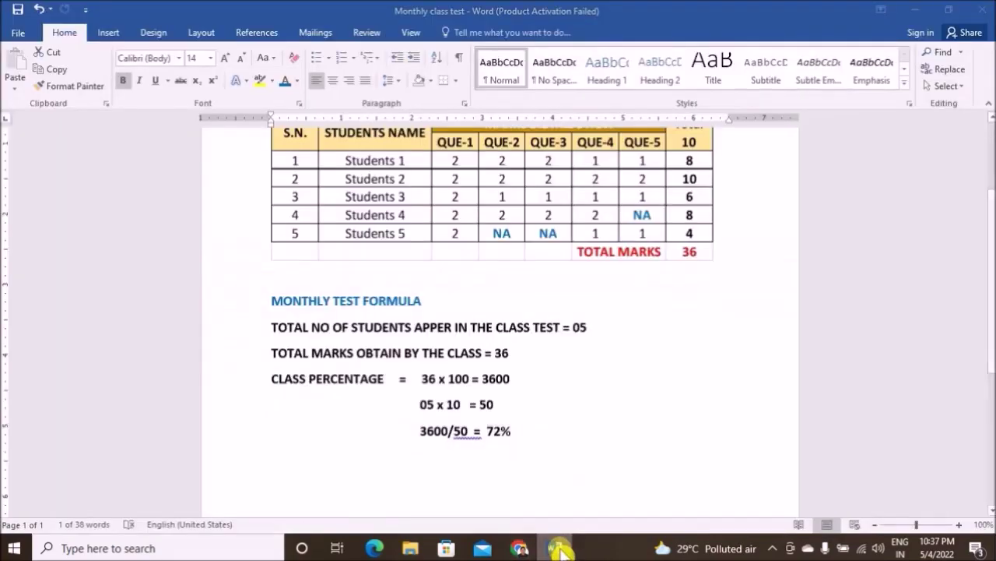
{"action": "left_click", "coordinate": [560, 550]}
{"action": "left_click", "coordinate": [561, 551]}
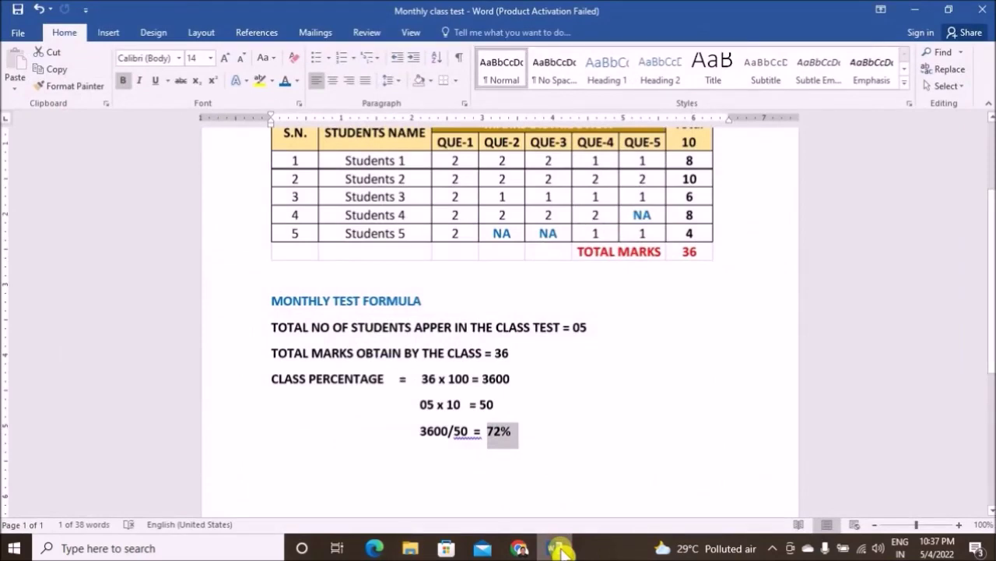
{"action": "left_click", "coordinate": [561, 549]}
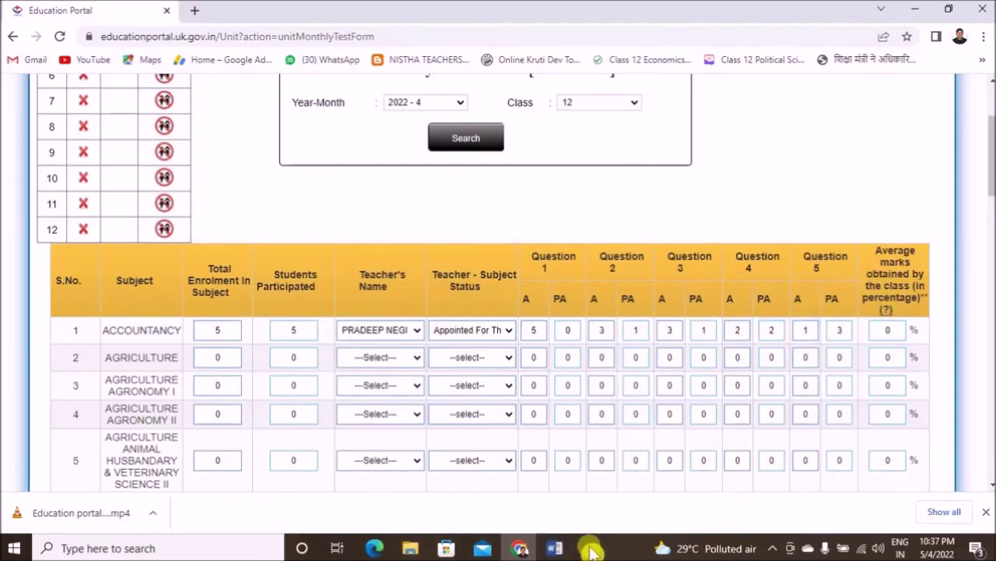
- Recheck the marks table in Word and correct the PA count for Accountancy's Question 4 in the portal to 3
{"action": "mouse_move", "coordinate": [562, 550]}
{"action": "left_click", "coordinate": [555, 548]}
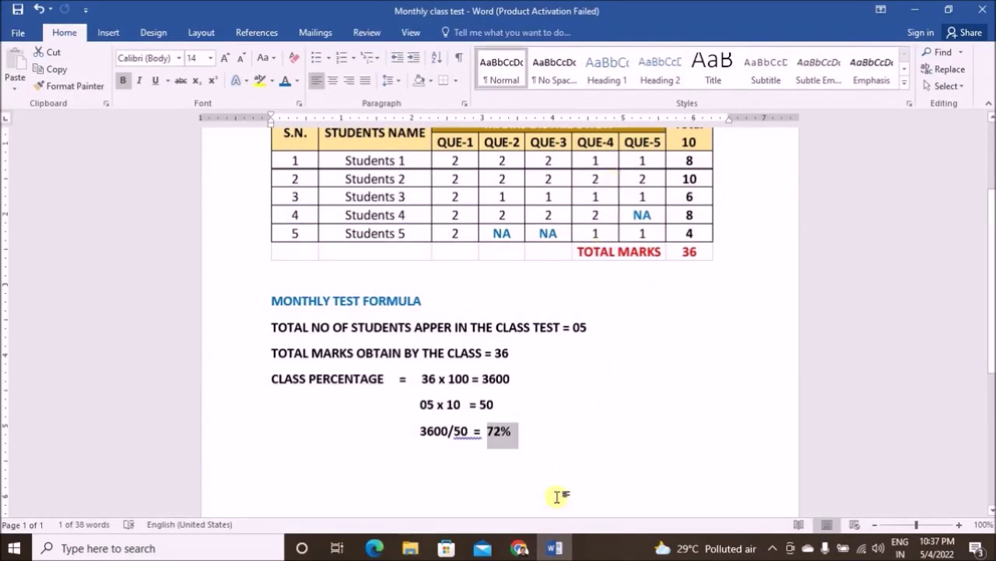
{"action": "left_click", "coordinate": [519, 548]}
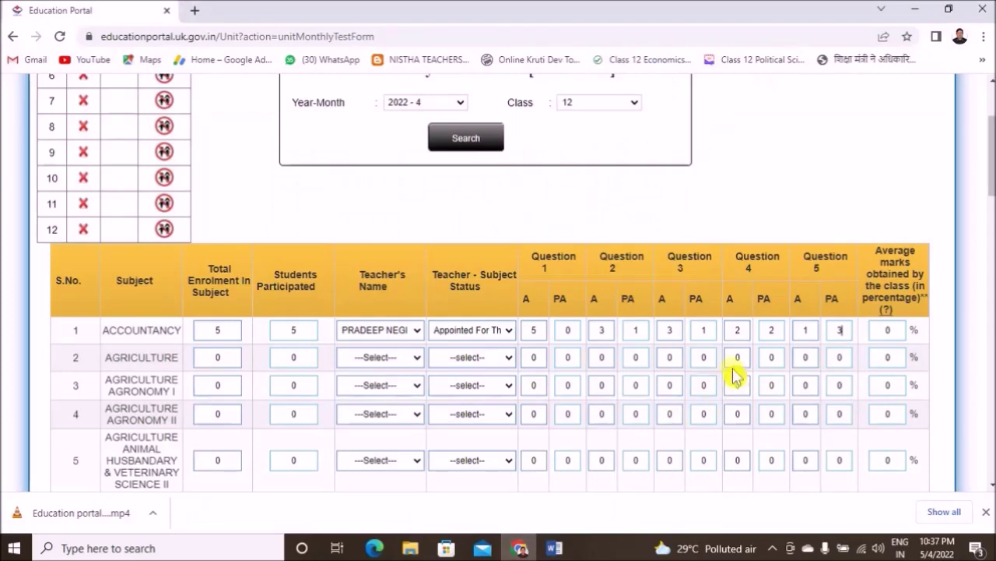
{"action": "double_click", "coordinate": [773, 330]}
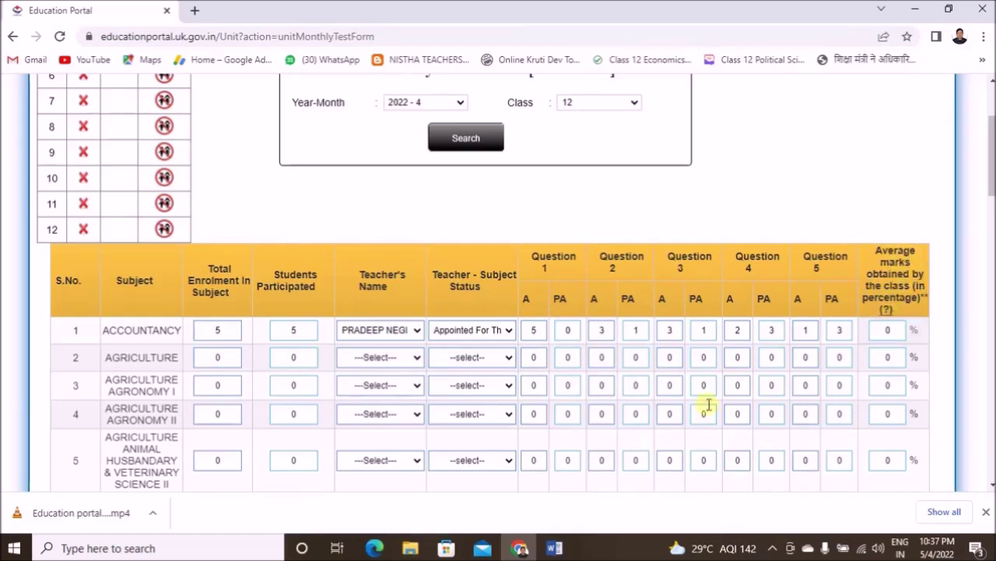
- Consult the class percentage in Word and enter 72 as Accountancy's average marks percentage in the portal
{"action": "mouse_move", "coordinate": [549, 551]}
{"action": "left_click", "coordinate": [557, 494]}
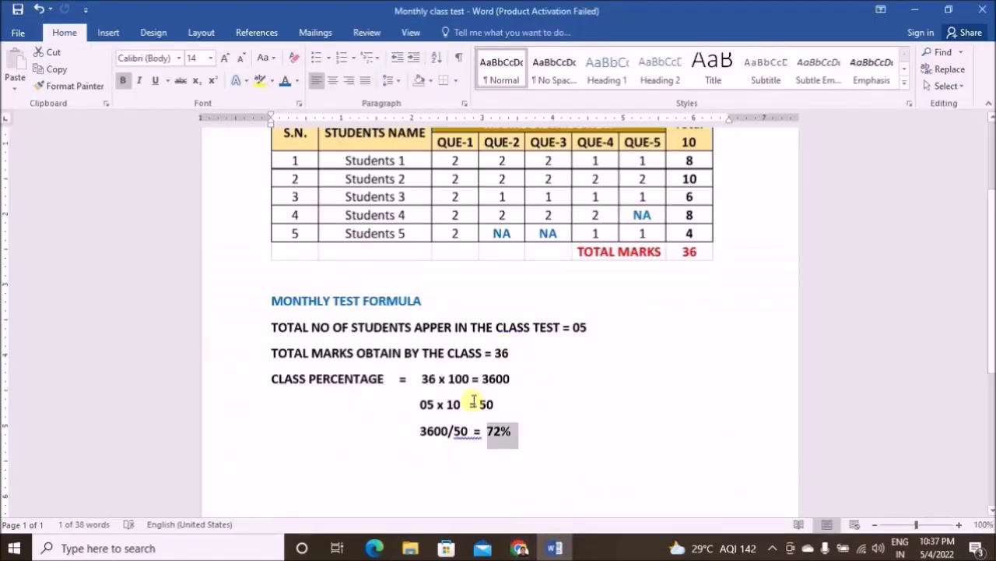
{"action": "left_click", "coordinate": [526, 551]}
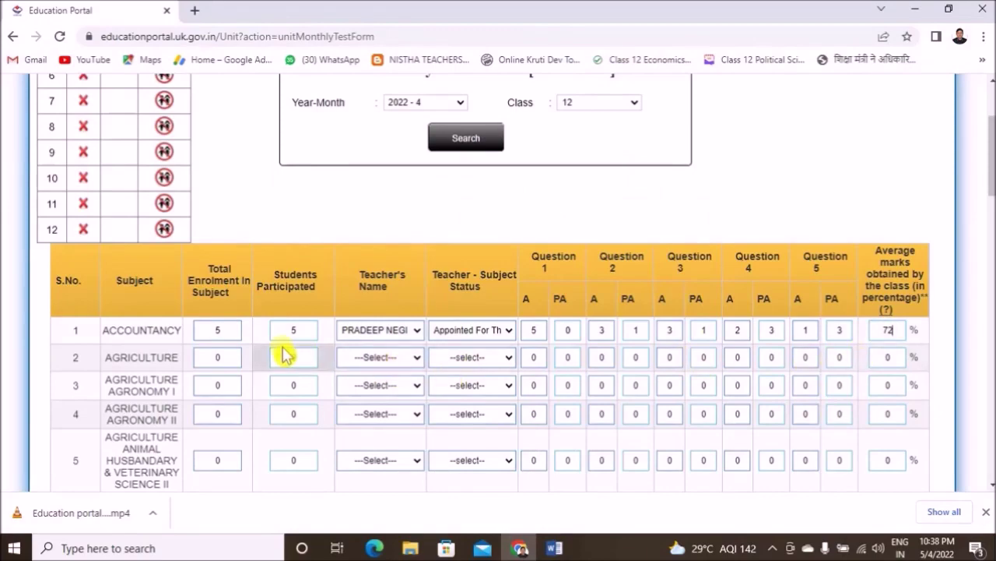
- Check the remaining subject rows and notes, and open the preview of the class 12 monthly test form
{"action": "scroll", "coordinate": [478, 352], "scroll_direction": "down", "scroll_amount": 1}
{"action": "scroll", "coordinate": [478, 352], "scroll_direction": "down", "scroll_amount": 7}
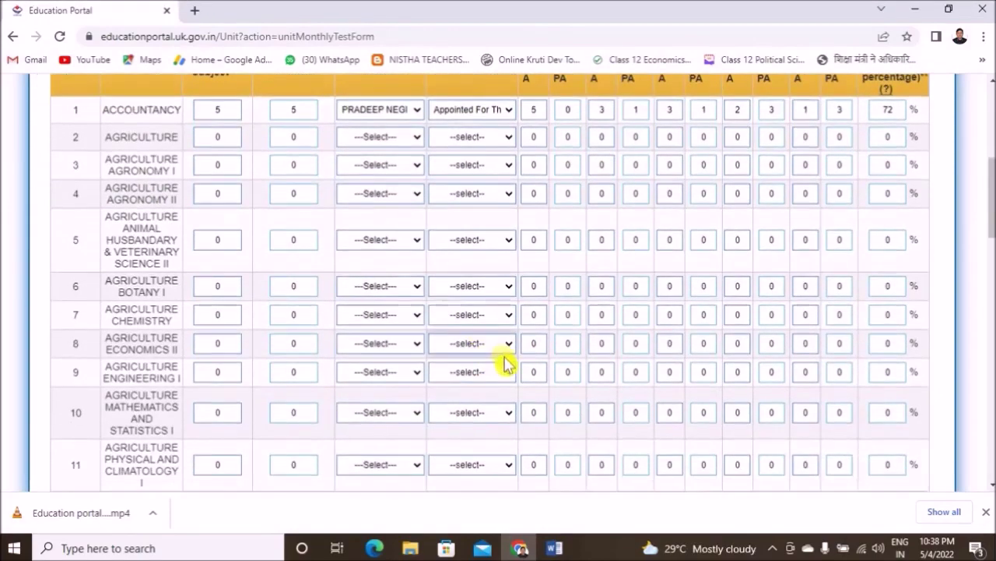
{"action": "scroll", "coordinate": [505, 365], "scroll_direction": "down", "scroll_amount": 2}
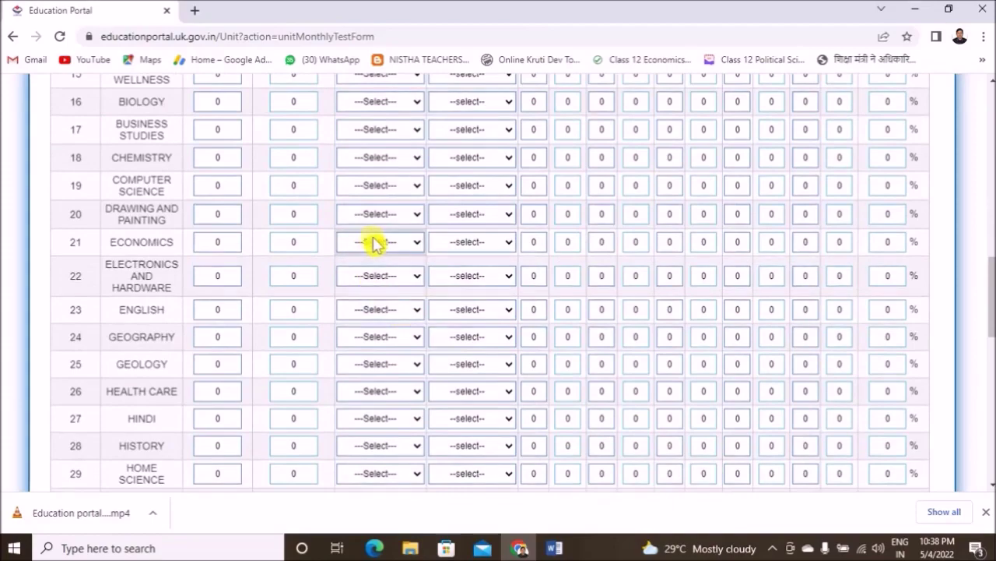
{"action": "scroll", "coordinate": [144, 311], "scroll_direction": "down", "scroll_amount": 2}
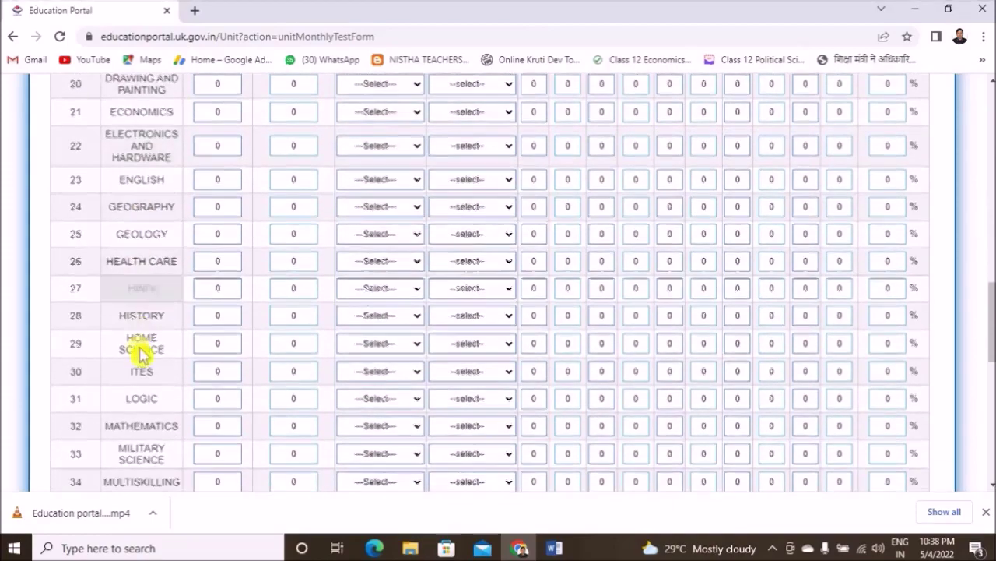
{"action": "scroll", "coordinate": [333, 289], "scroll_direction": "down", "scroll_amount": 8}
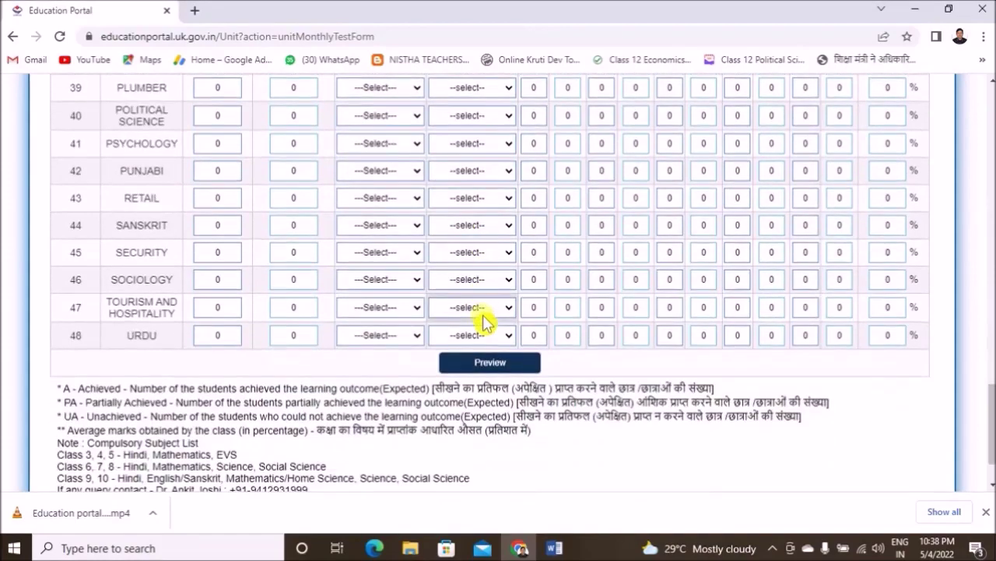
{"action": "scroll", "coordinate": [483, 319], "scroll_direction": "down", "scroll_amount": 2}
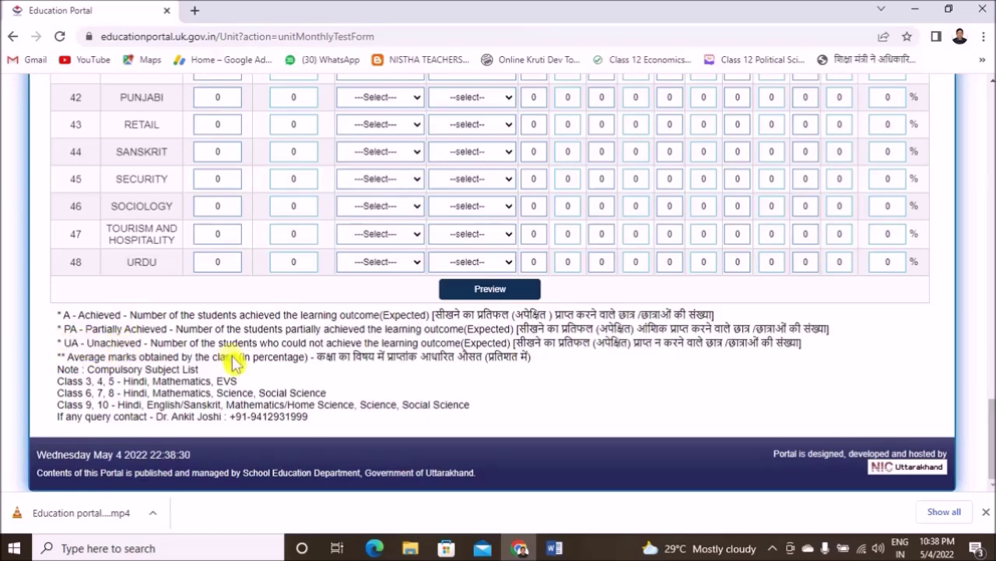
{"action": "left_click", "coordinate": [495, 290]}
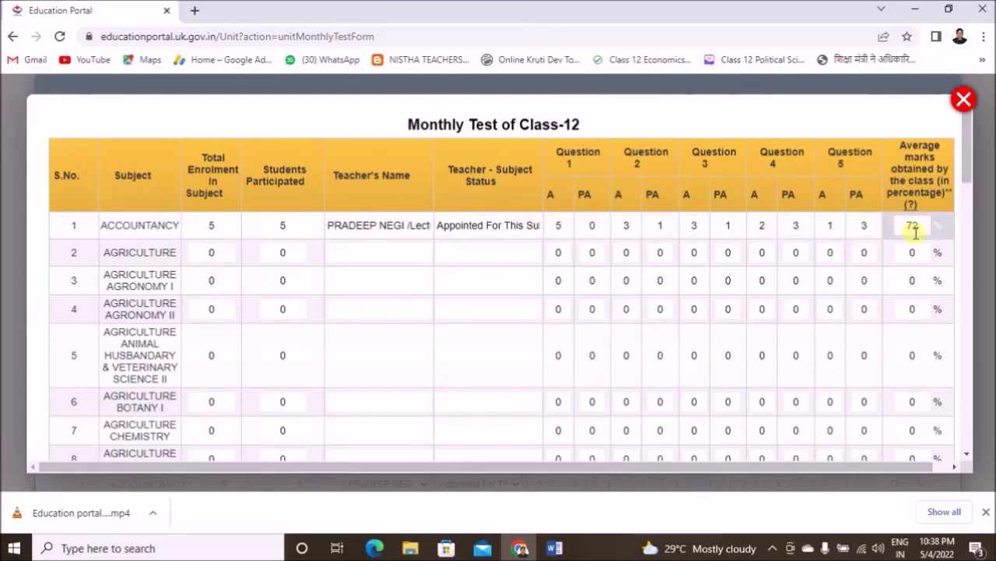
- Set the Date Of Monthly Assessment to 05/04/2022 in the preview and make the final submission of the class 12 data
{"action": "scroll", "coordinate": [513, 319], "scroll_direction": "down", "scroll_amount": 3}
{"action": "scroll", "coordinate": [517, 315], "scroll_direction": "down", "scroll_amount": 15}
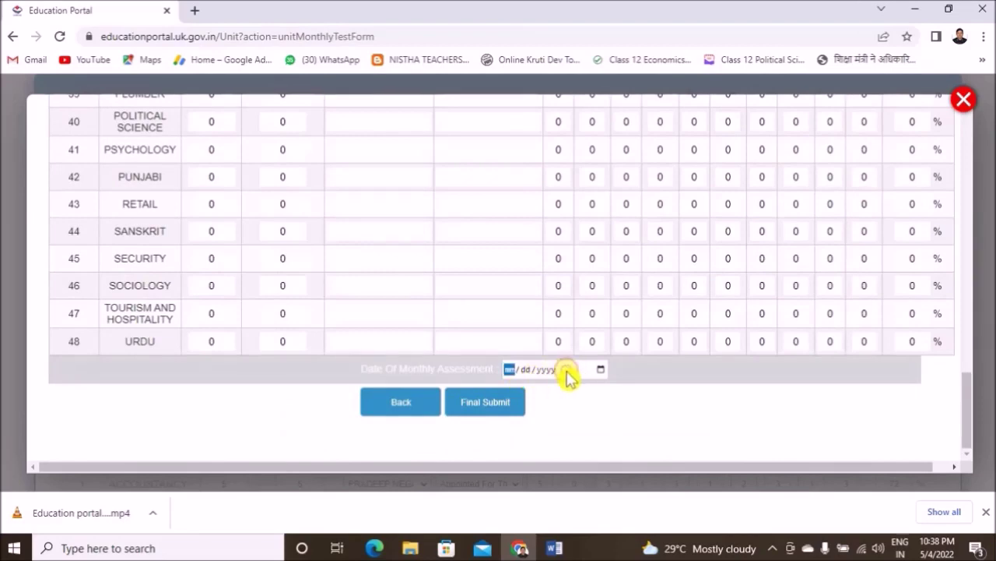
{"action": "left_click", "coordinate": [599, 370]}
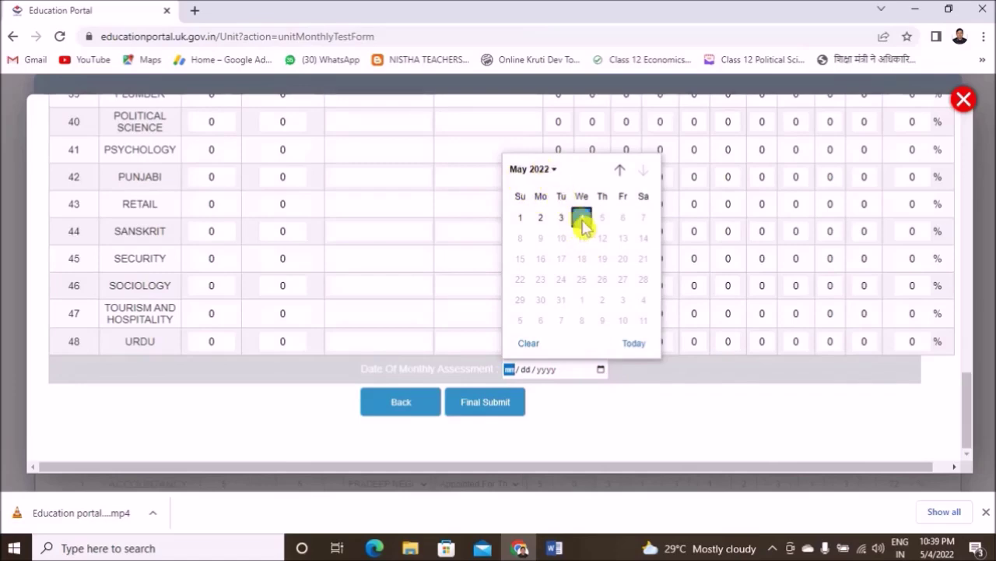
{"action": "left_click", "coordinate": [633, 346]}
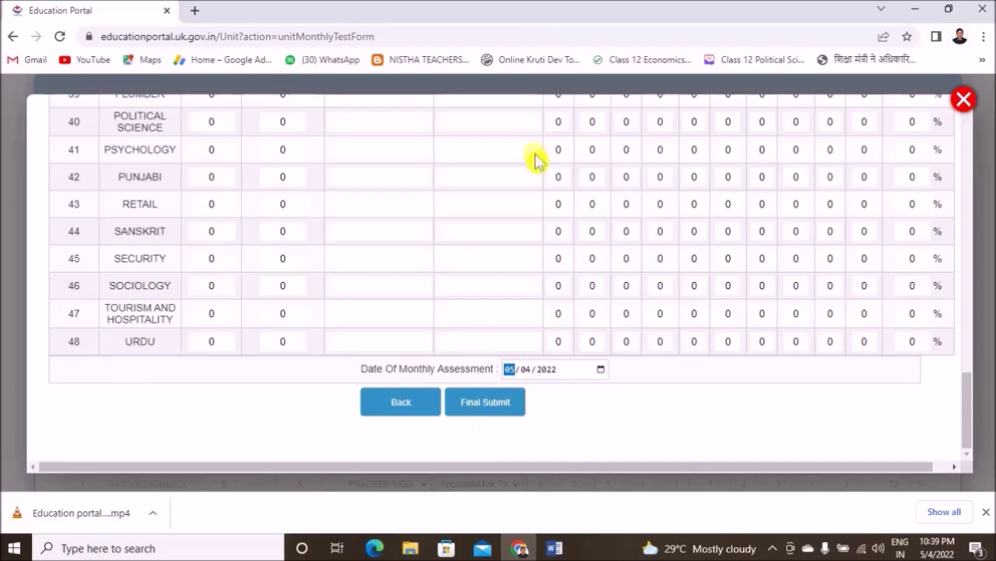
{"action": "left_click", "coordinate": [483, 405]}
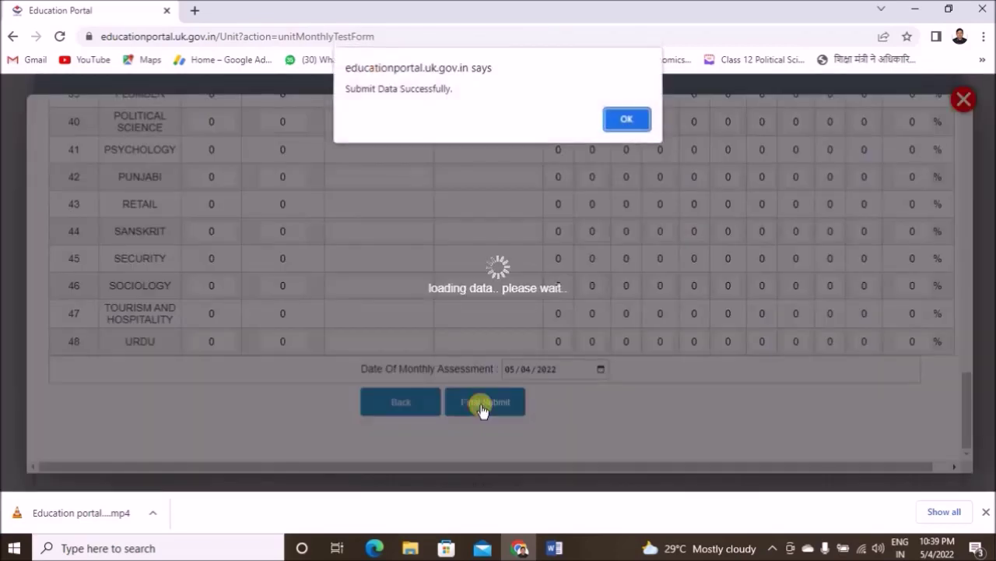
{"action": "left_click", "coordinate": [627, 122]}
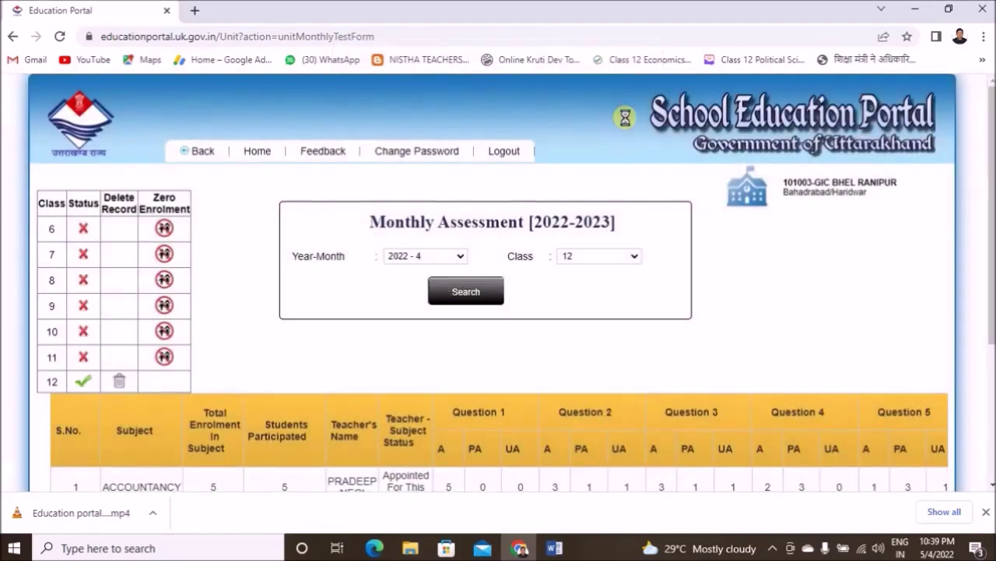
- Review the submitted Accountancy record, including the A, PA and UA counts for every question and the class average percentage
{"action": "scroll", "coordinate": [257, 310], "scroll_direction": "down", "scroll_amount": 1}
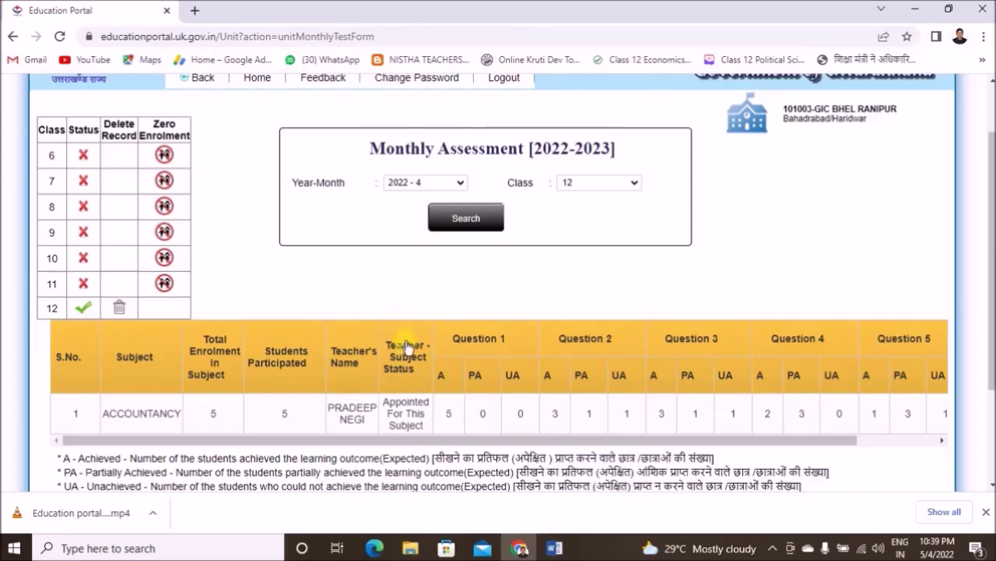
{"action": "scroll", "coordinate": [407, 349], "scroll_direction": "down", "scroll_amount": 1}
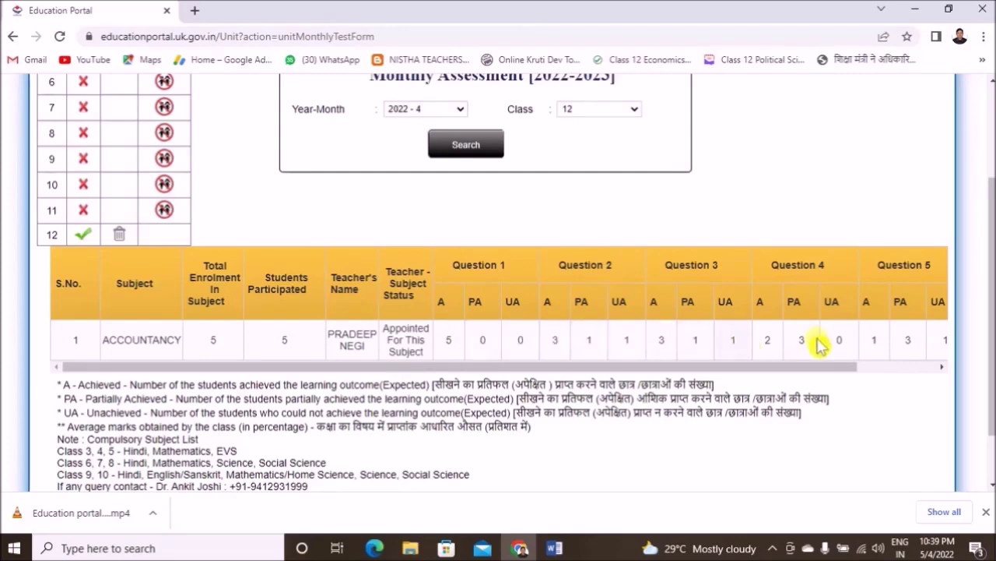
{"action": "left_click_drag", "start_coordinate": [781, 374], "coordinate": [871, 373]}
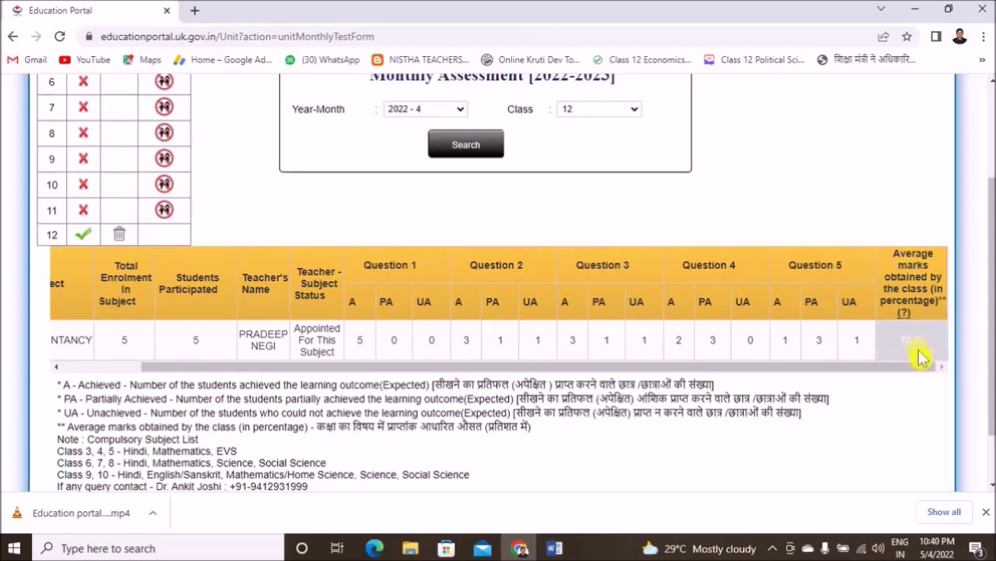
{"action": "left_click_drag", "start_coordinate": [851, 372], "coordinate": [762, 377]}
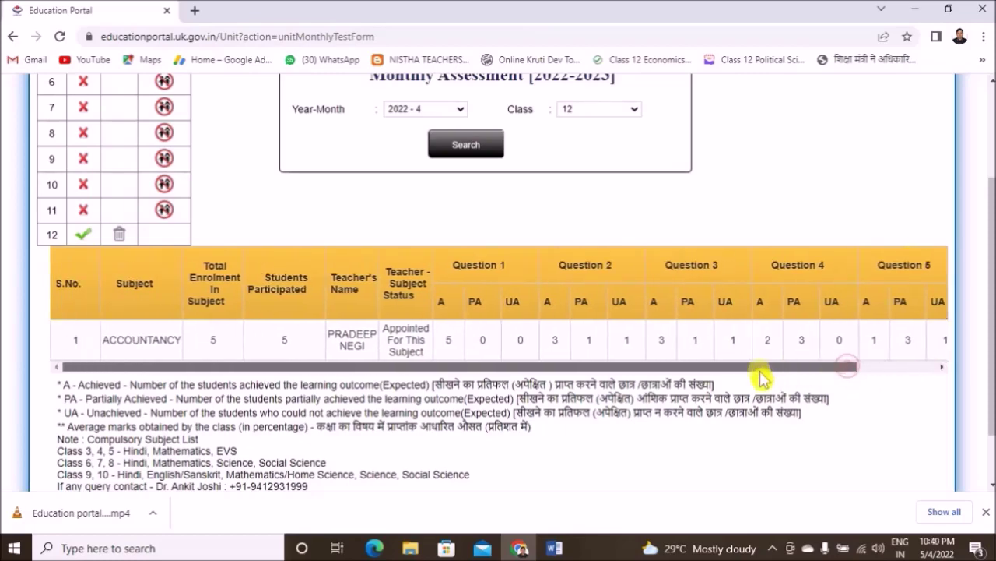
{"action": "scroll", "coordinate": [563, 256], "scroll_direction": "up", "scroll_amount": 2}
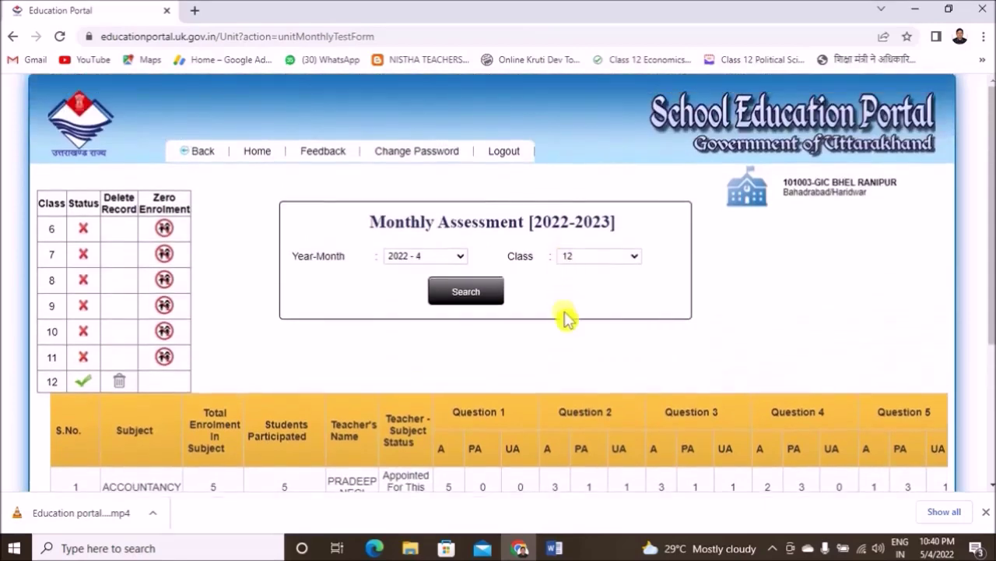
- Leave the entry form, open the Monthly Assessment Report and search it for year 2022, month 4 and class 12
{"action": "left_click", "coordinate": [204, 152]}
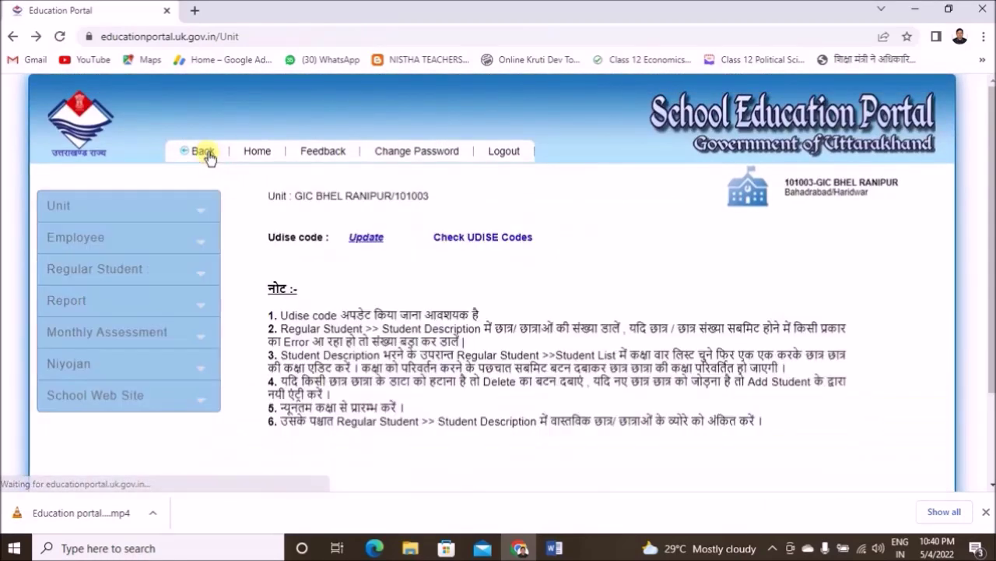
{"action": "left_click", "coordinate": [185, 336]}
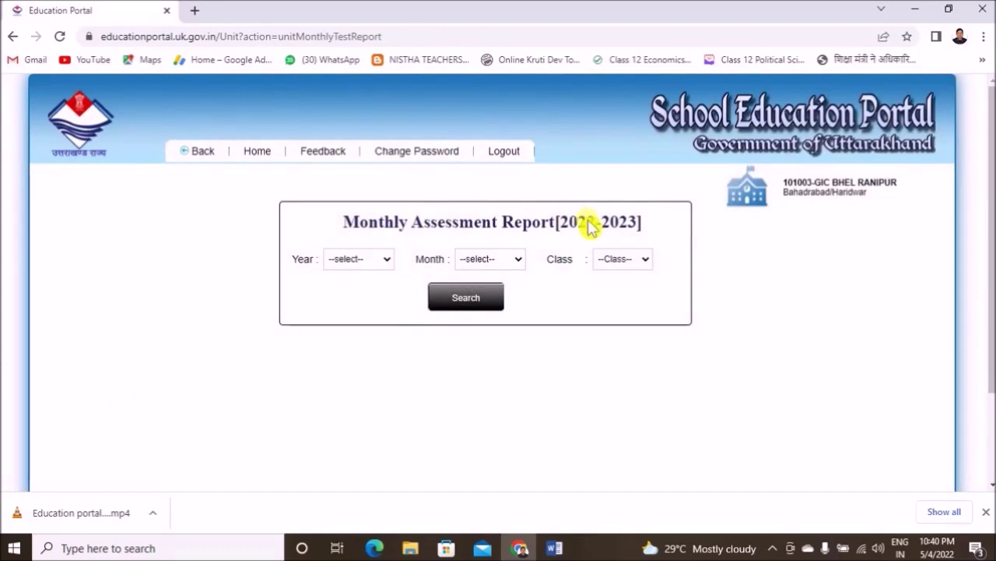
{"action": "left_click", "coordinate": [389, 263]}
{"action": "left_click", "coordinate": [348, 324]}
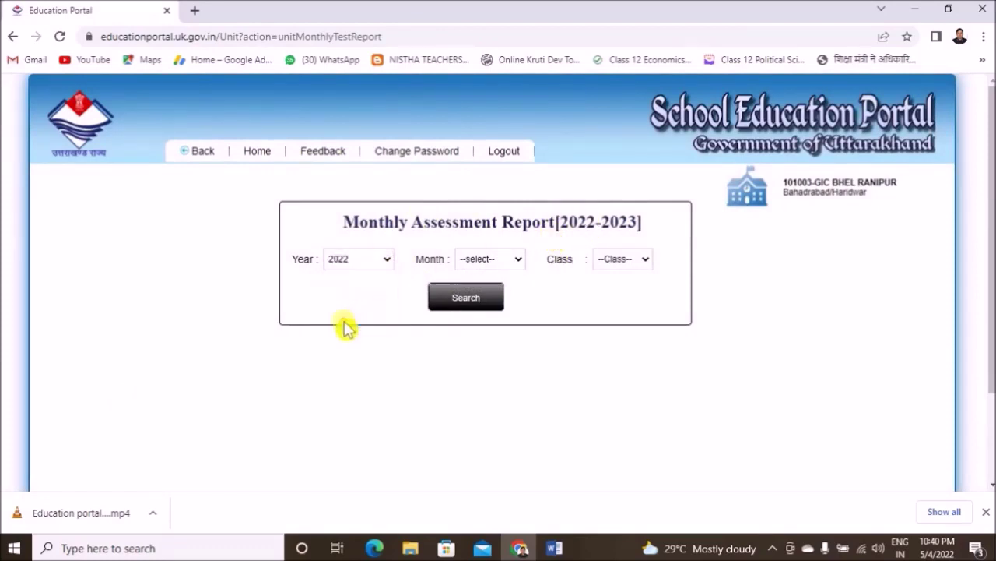
{"action": "left_click", "coordinate": [517, 262]}
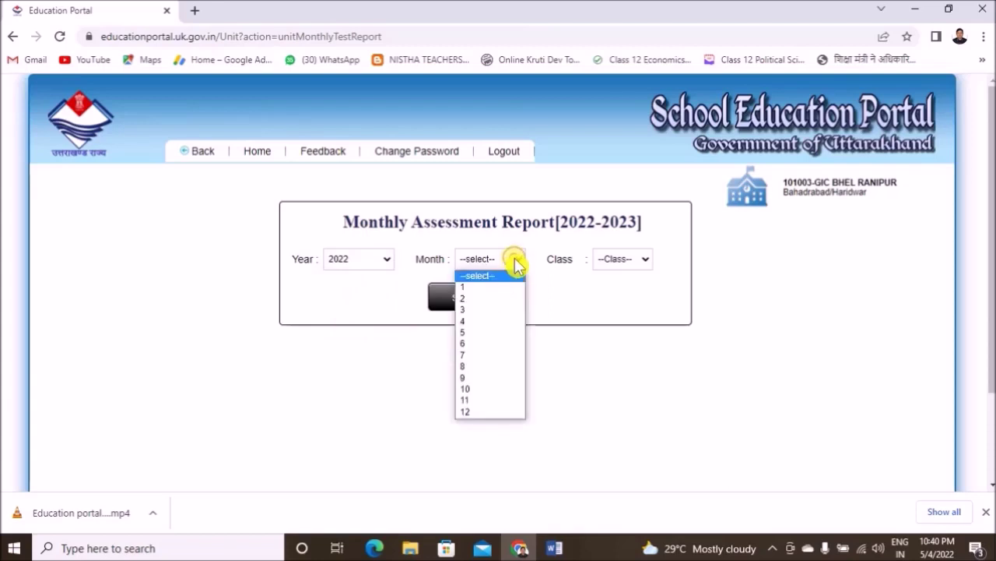
{"action": "left_click", "coordinate": [483, 326]}
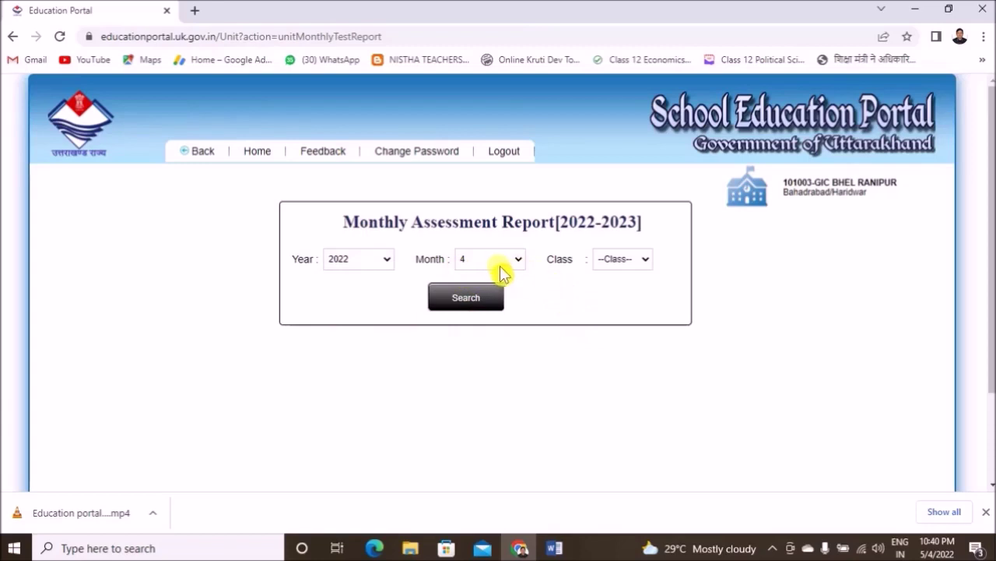
{"action": "left_click", "coordinate": [646, 260]}
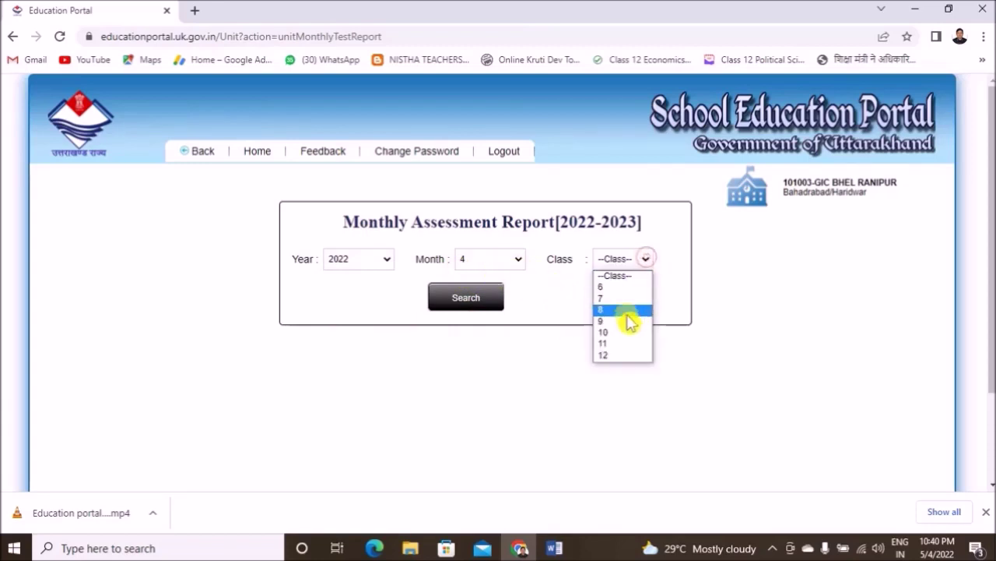
{"action": "left_click", "coordinate": [612, 354]}
{"action": "left_click", "coordinate": [490, 300]}
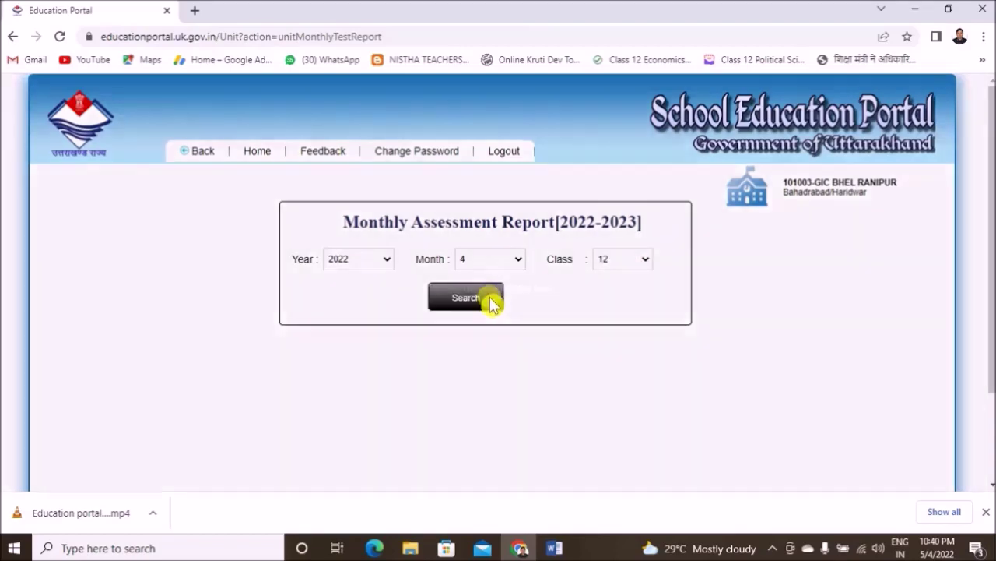